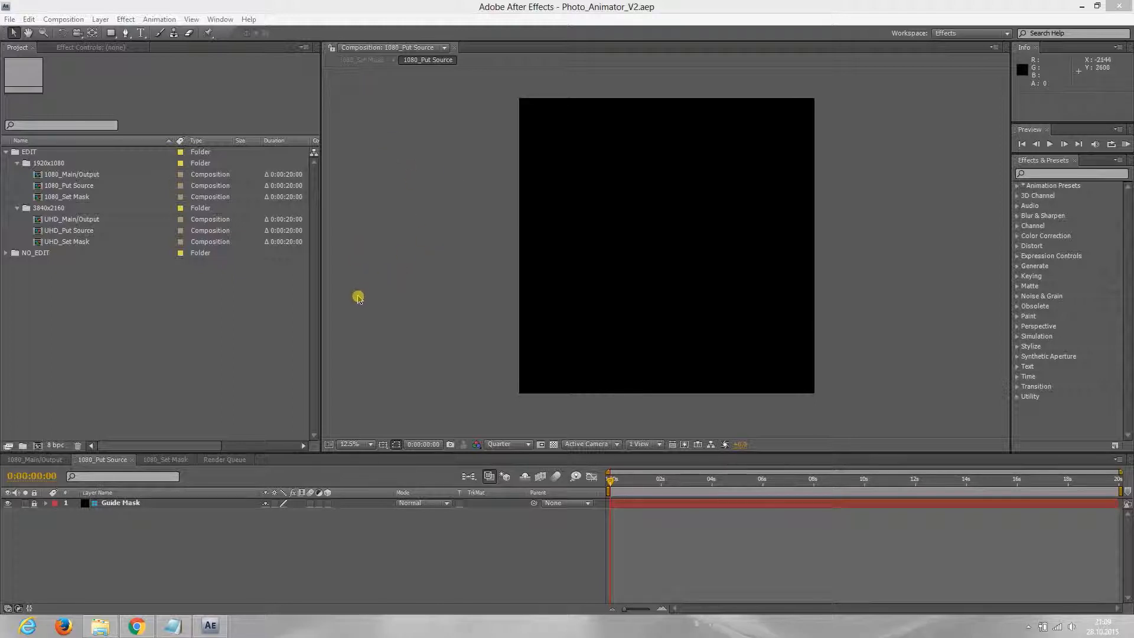
{"action": "left_click", "coordinate": [6, 151]}
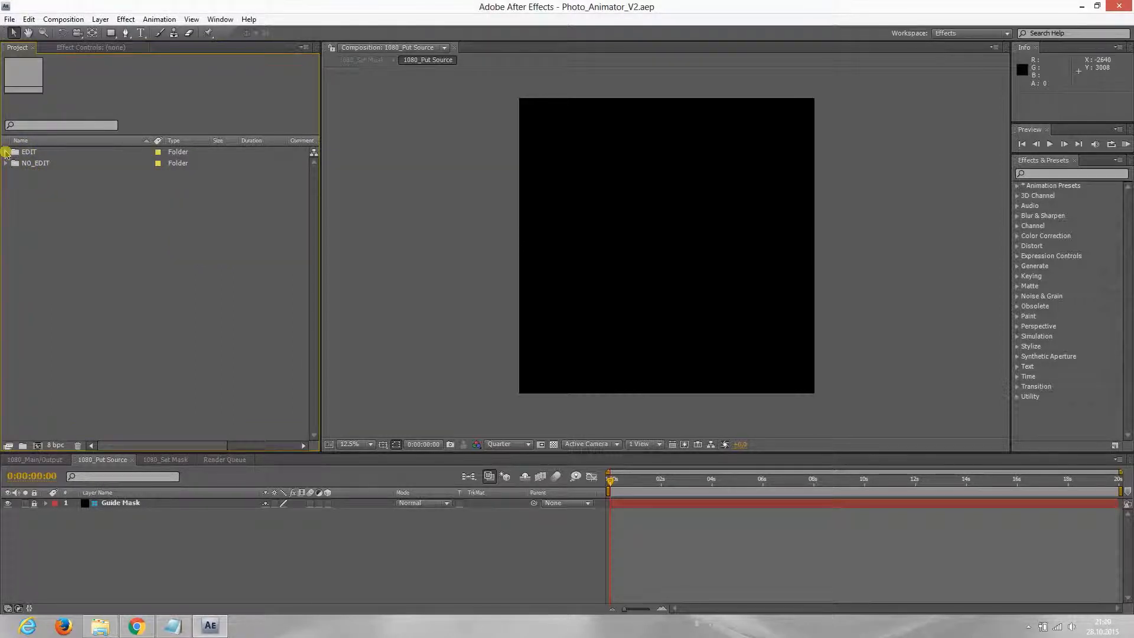
{"action": "left_click", "coordinate": [6, 152]}
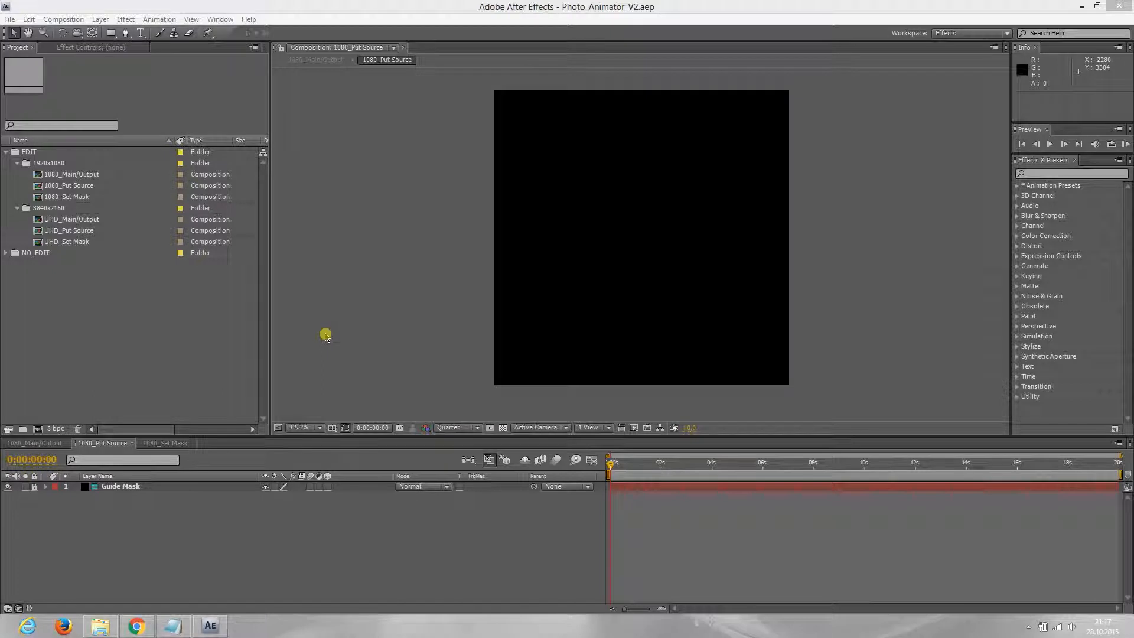
Import the JPG photo from the Photo_Animator folder into the project.
{"action": "left_click", "coordinate": [100, 626]}
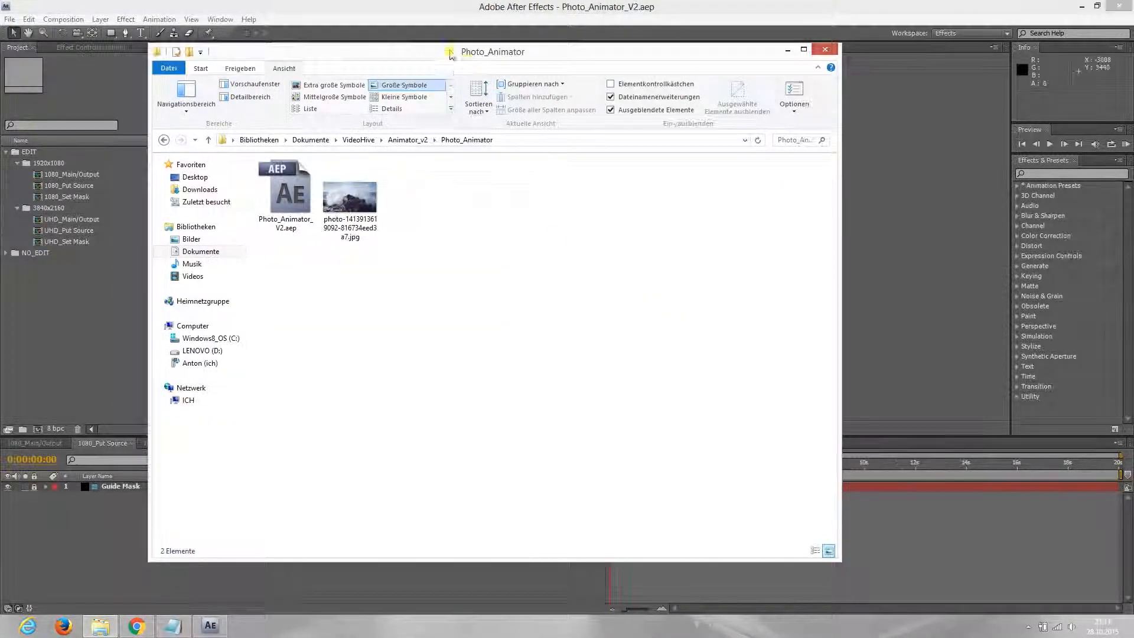
{"action": "left_click_drag", "start_coordinate": [444, 52], "coordinate": [602, 64]}
{"action": "left_click_drag", "start_coordinate": [515, 206], "coordinate": [125, 353]}
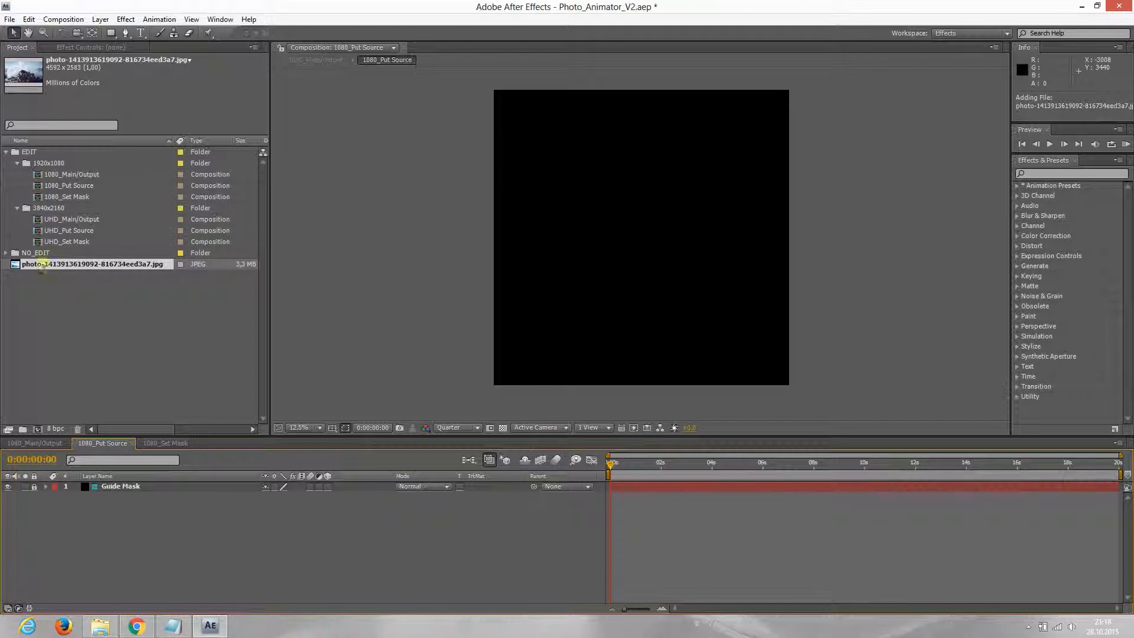
Place the photo below the Guide Mask layer in 1080_Put Source and scale it to about 89% to fit the guide.
{"action": "left_click_drag", "start_coordinate": [57, 265], "coordinate": [108, 520]}
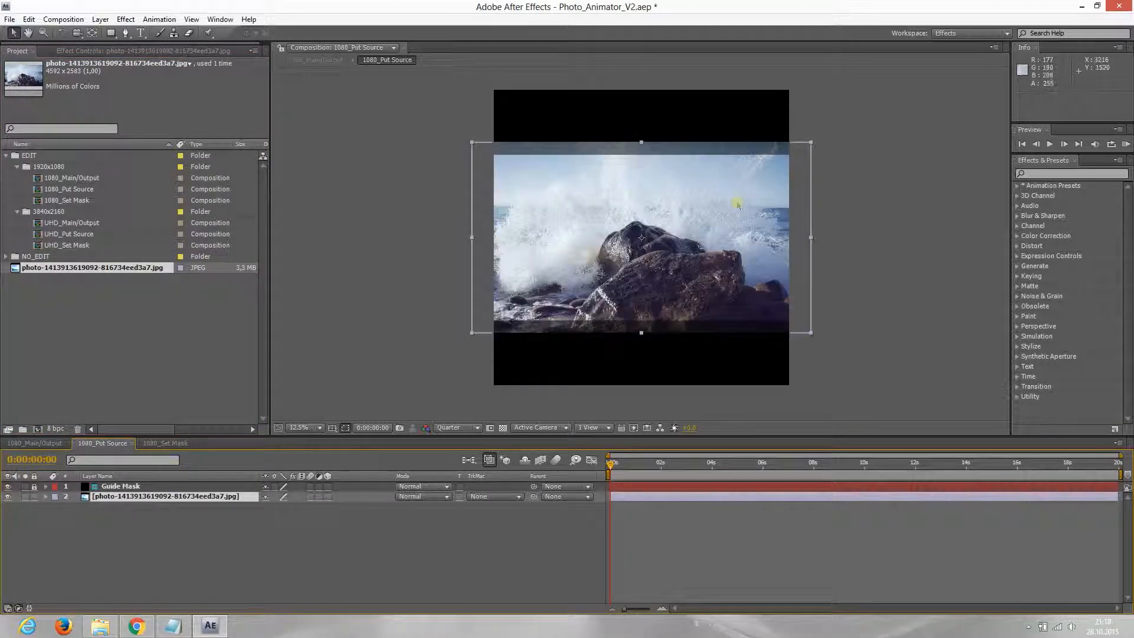
{"action": "mouse_move", "coordinate": [810, 142]}
{"action": "left_mouse_down"}
{"action": "mouse_move", "coordinate": [774, 164]}
{"action": "mouse_move", "coordinate": [794, 152]}
{"action": "left_mouse_up"}
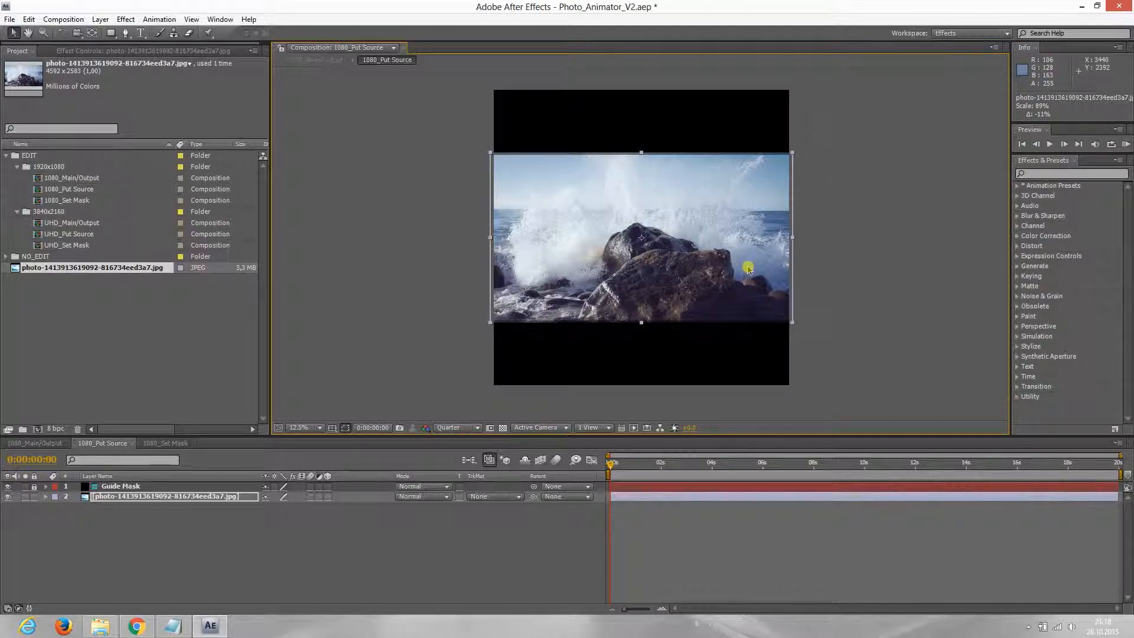
{"action": "left_click", "coordinate": [827, 279]}
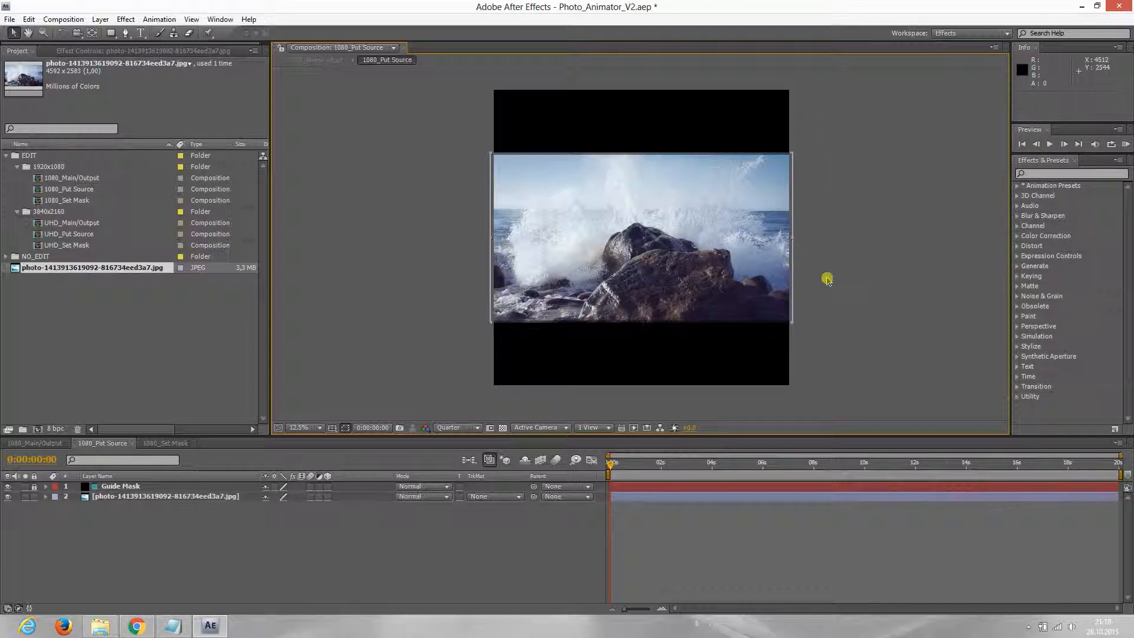
Draw a closed Pen tool mask around the rear rock on the MASK layer of the 1080_Set Mask composition.
{"action": "left_click", "coordinate": [169, 444]}
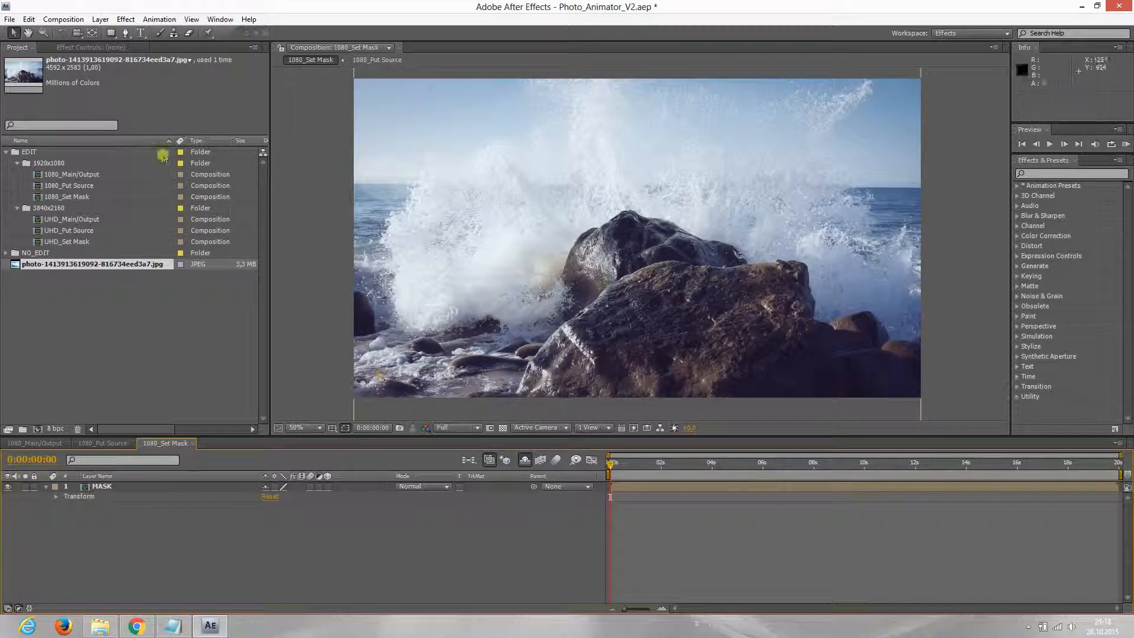
{"action": "left_click", "coordinate": [126, 33]}
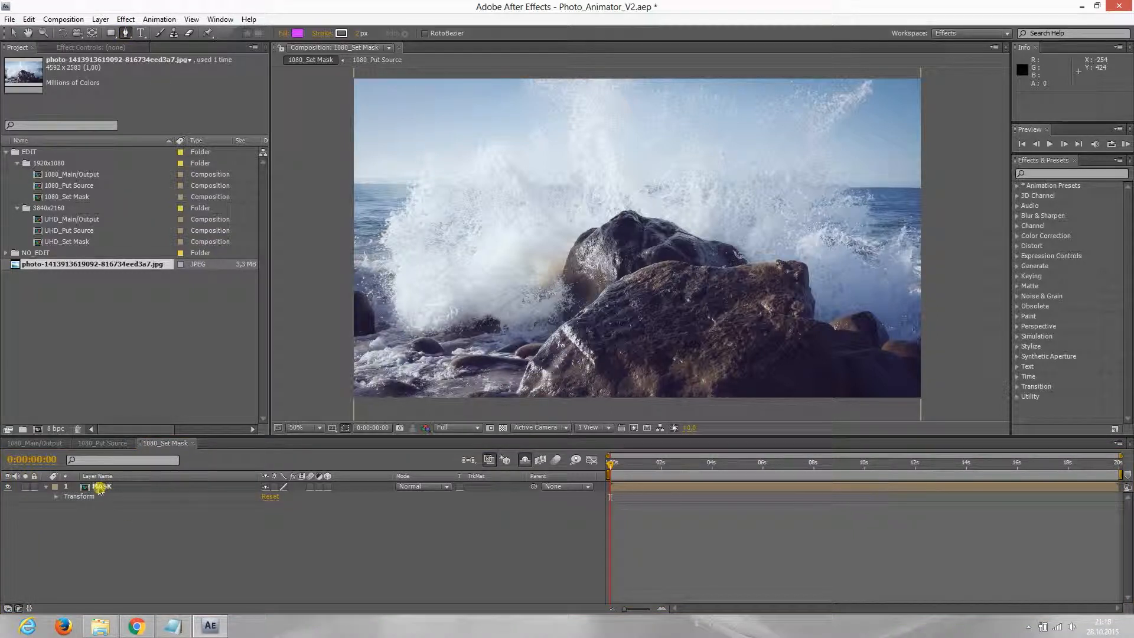
{"action": "left_click", "coordinate": [101, 488]}
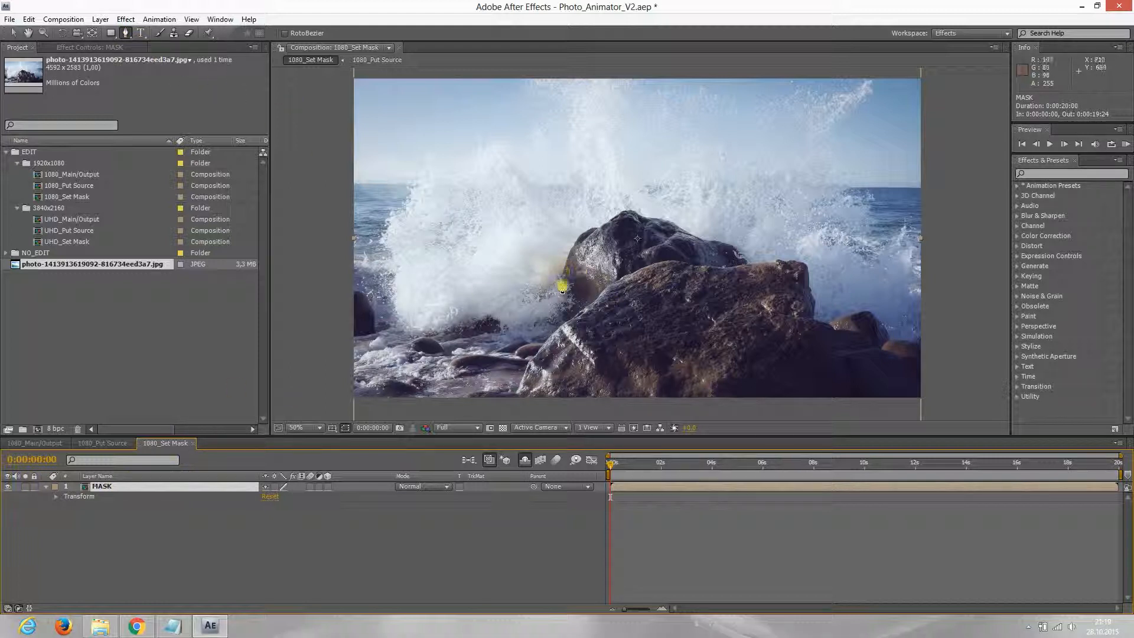
{"action": "left_click", "coordinate": [555, 326]}
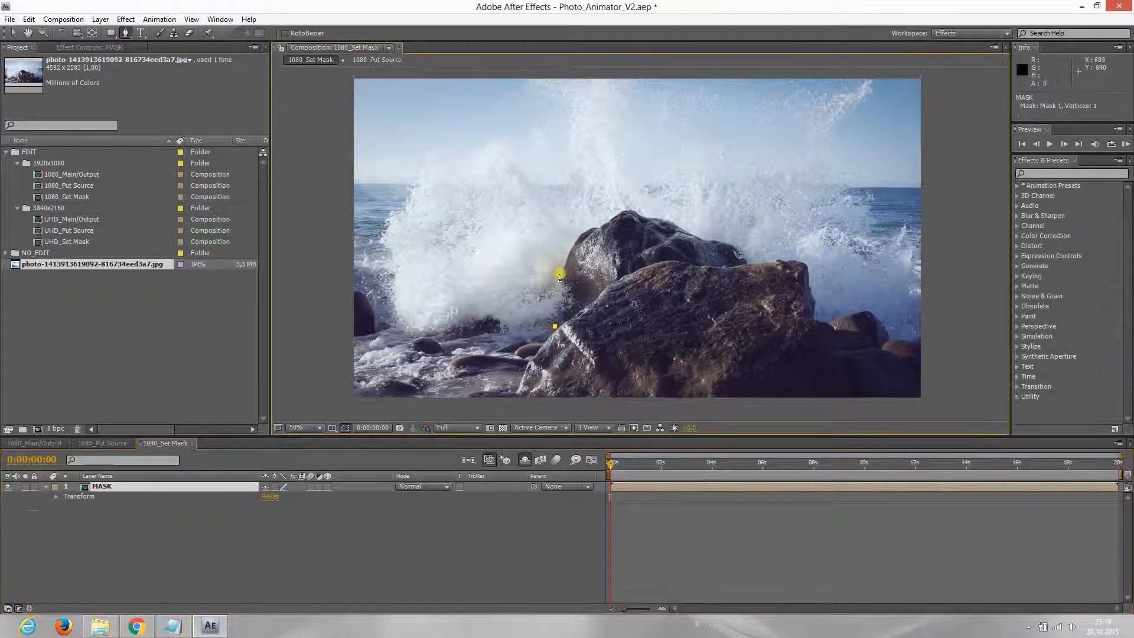
{"action": "left_click_drag", "start_coordinate": [564, 251], "coordinate": [569, 245]}
{"action": "left_click", "coordinate": [634, 205]}
{"action": "left_click", "coordinate": [679, 217]}
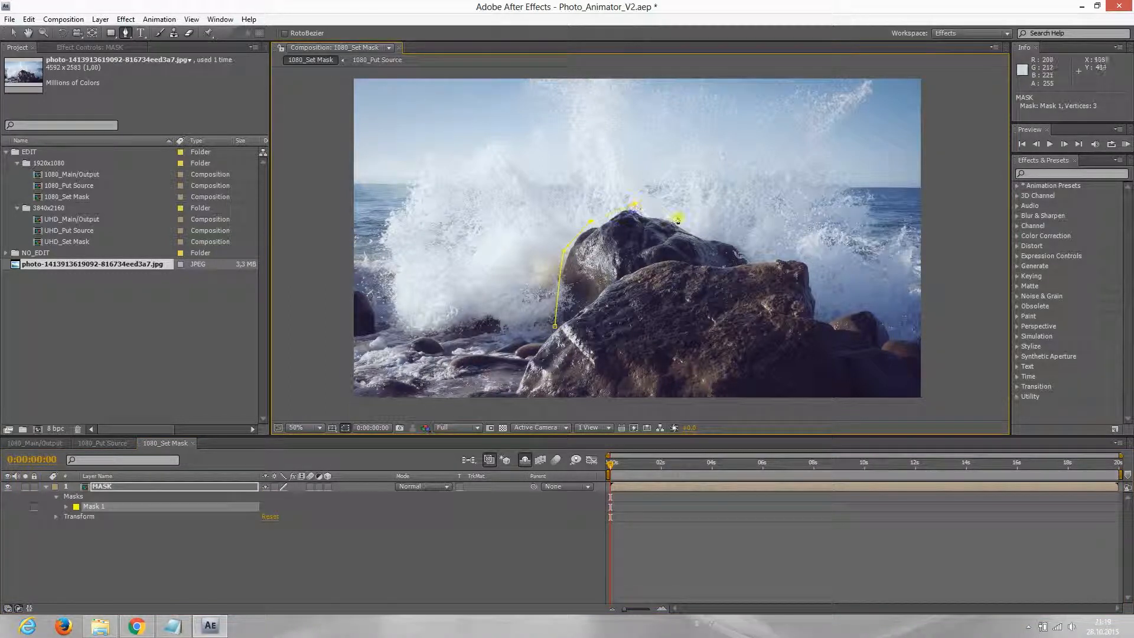
{"action": "left_click", "coordinate": [721, 239]}
{"action": "left_click", "coordinate": [754, 264]}
{"action": "left_click", "coordinate": [709, 268]}
{"action": "left_click", "coordinate": [670, 261]}
{"action": "left_click", "coordinate": [639, 270]}
{"action": "left_click", "coordinate": [611, 292]}
{"action": "left_click", "coordinate": [585, 313]}
{"action": "left_click", "coordinate": [555, 327]}
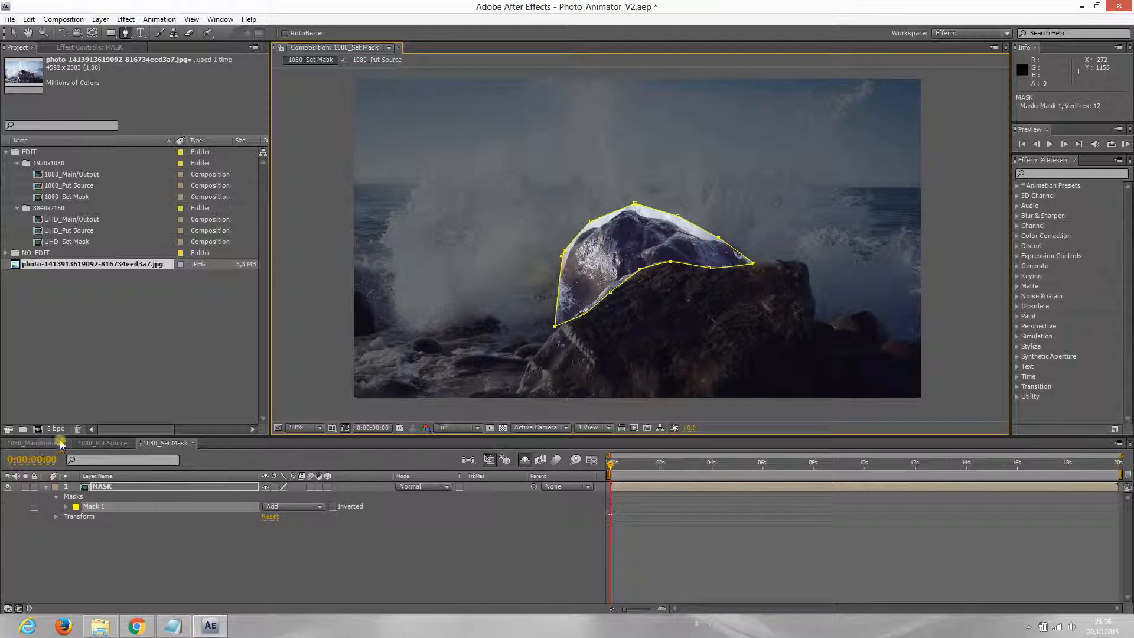
Open the 1080_Main/Output composition, show the effect settings of the Controls layer and switch to the Selection tool.
{"action": "double_click", "coordinate": [74, 174]}
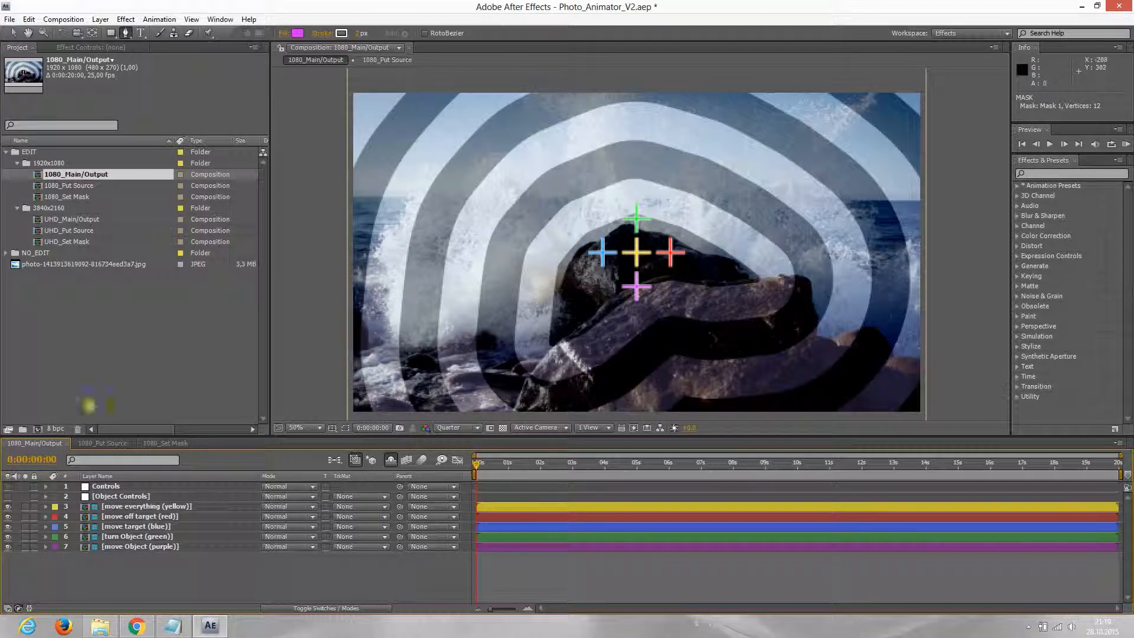
{"action": "left_click", "coordinate": [106, 487]}
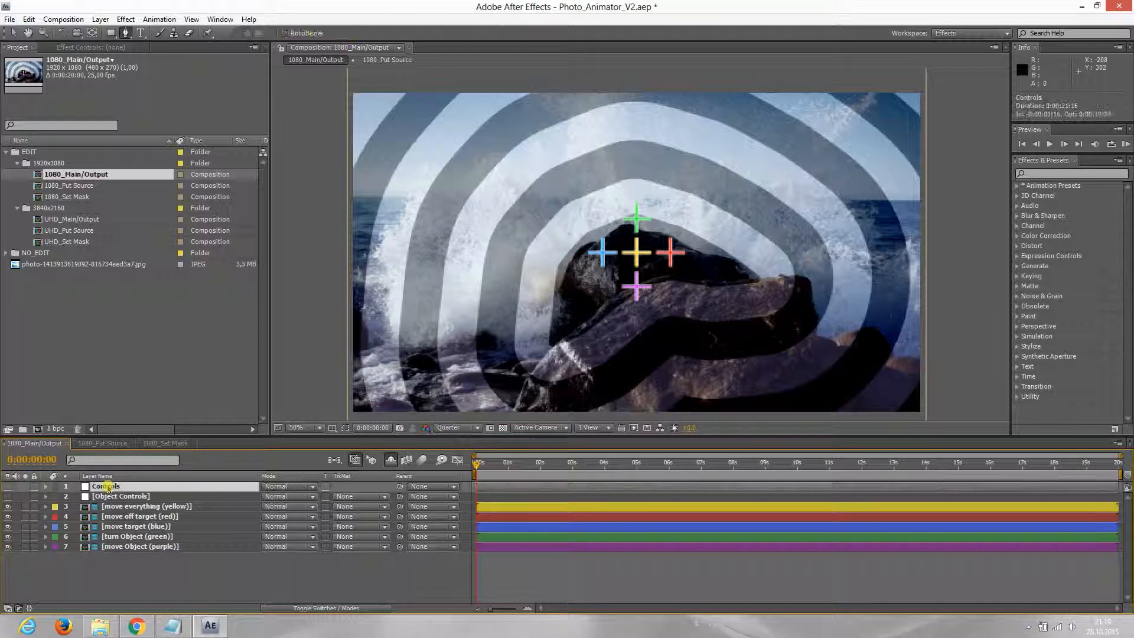
{"action": "left_click", "coordinate": [81, 48]}
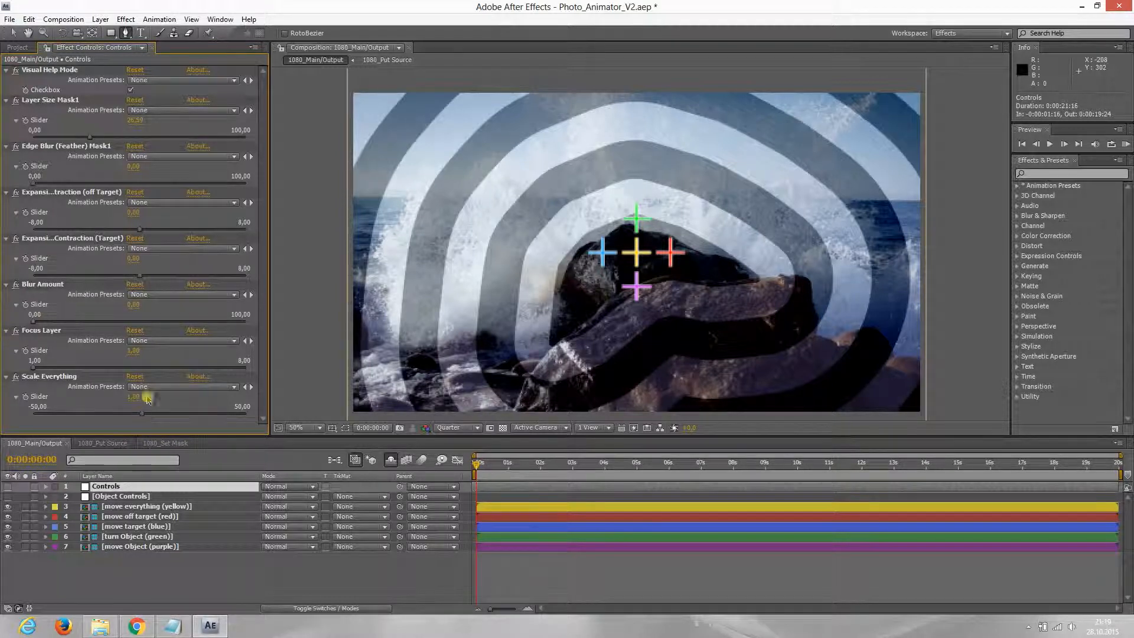
{"action": "key", "text": "v"}
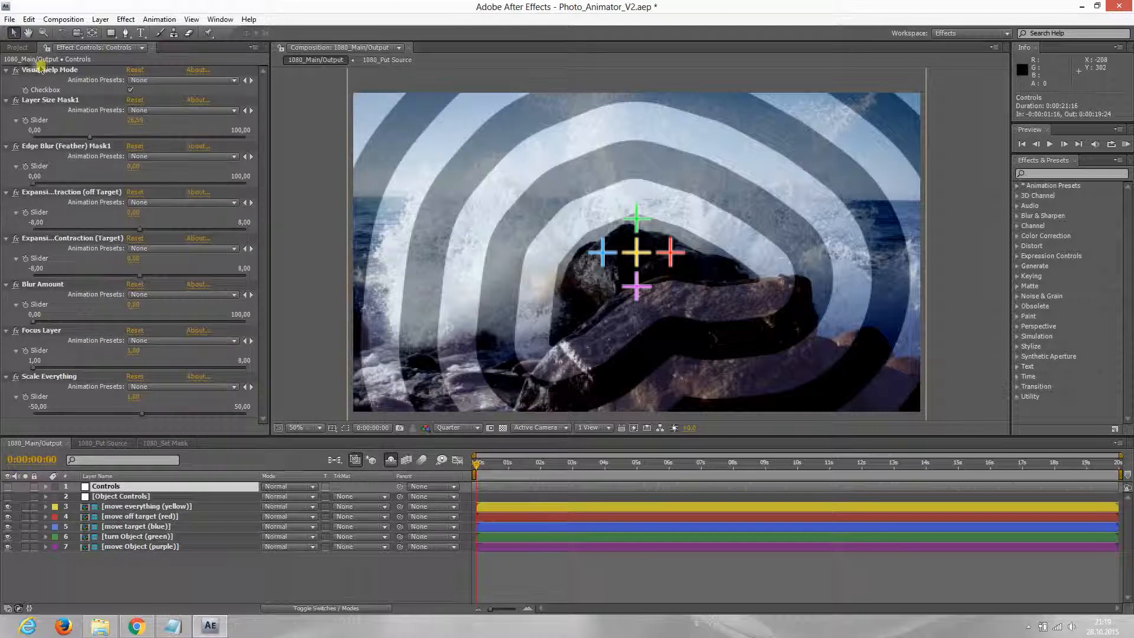
Switch Visual Help Mode off and back on to compare the preview.
{"action": "left_click", "coordinate": [131, 92]}
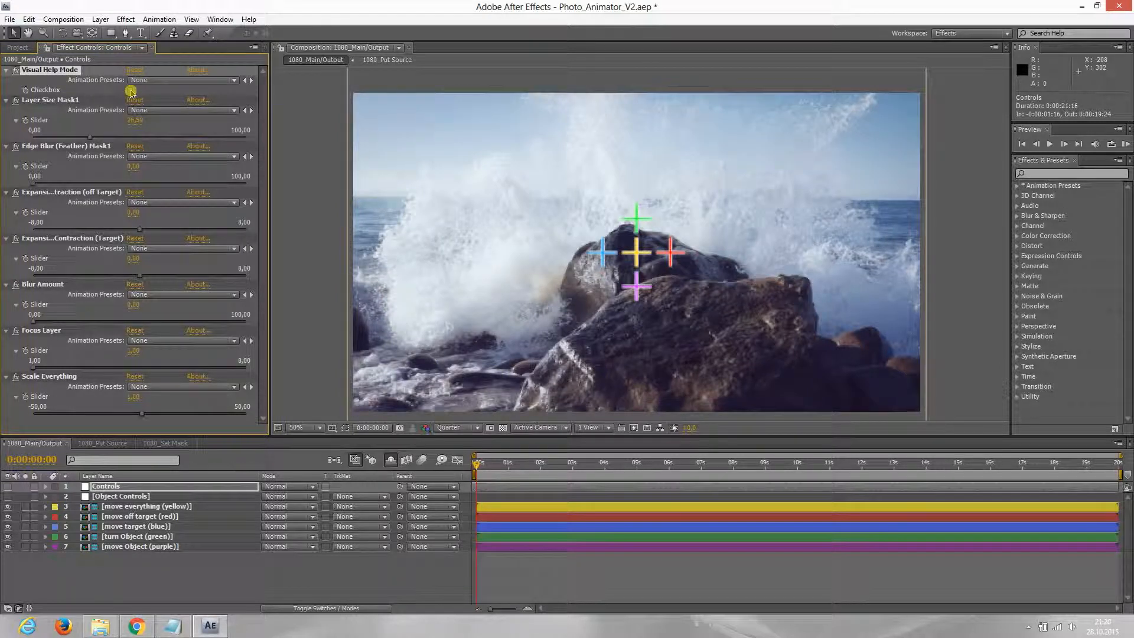
{"action": "left_click", "coordinate": [131, 91]}
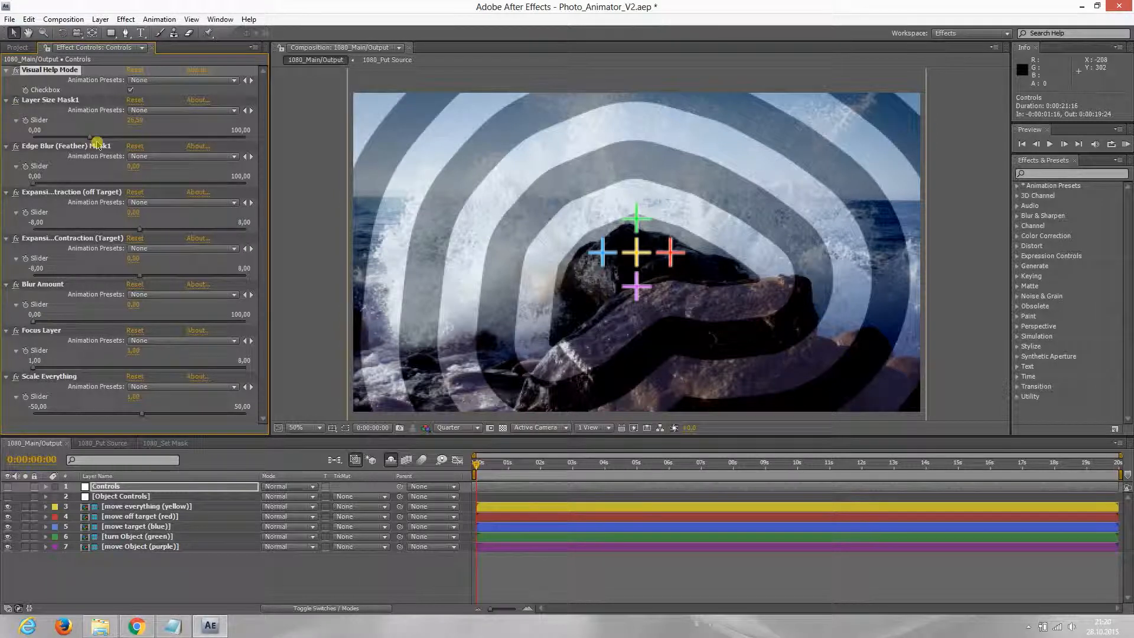
Set Layer Size Mask1 to about 18 and Edge Blur (Feather) Mask1 to 0, and widen the effect settings area.
{"action": "left_click_drag", "start_coordinate": [88, 141], "coordinate": [72, 138]}
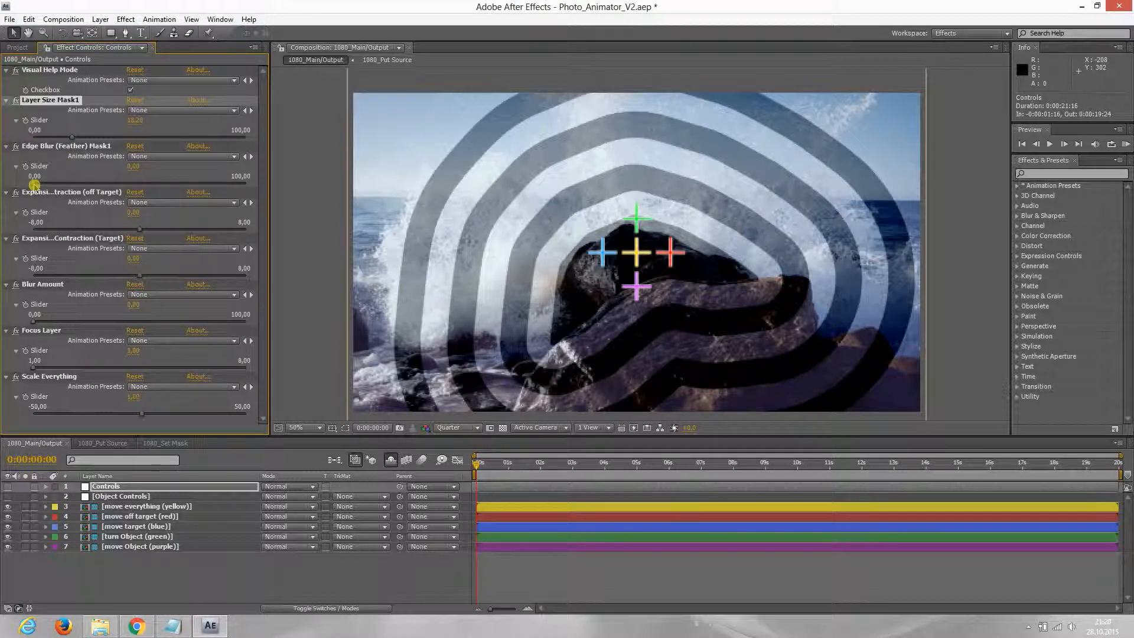
{"action": "mouse_move", "coordinate": [34, 185]}
{"action": "left_mouse_down"}
{"action": "mouse_move", "coordinate": [231, 186]}
{"action": "mouse_move", "coordinate": [24, 186]}
{"action": "left_mouse_up"}
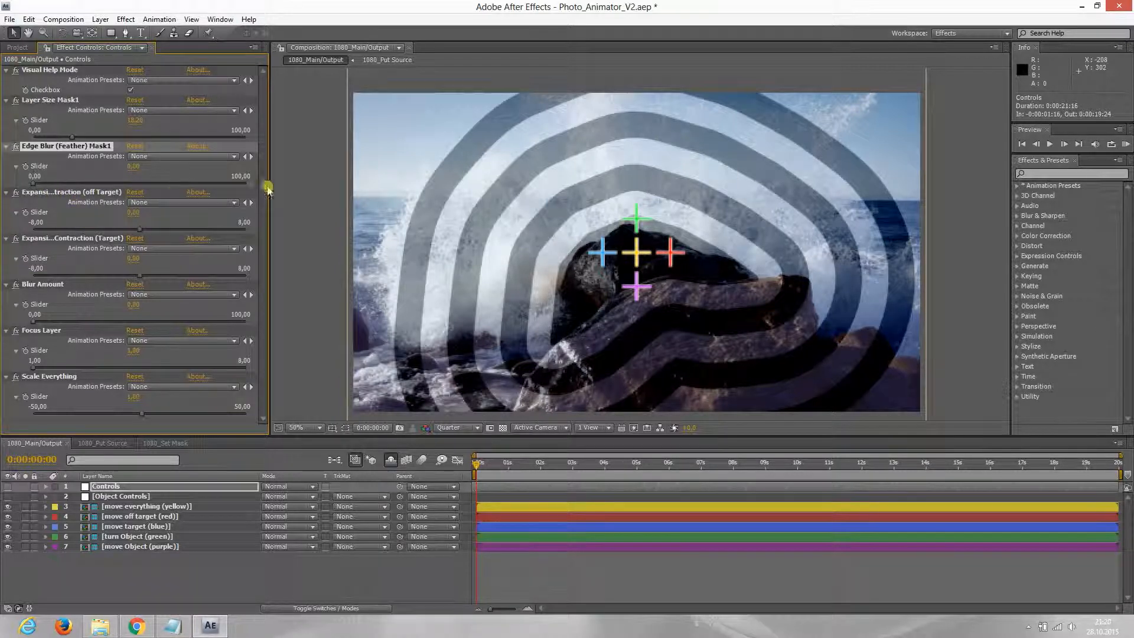
{"action": "left_click_drag", "start_coordinate": [269, 187], "coordinate": [307, 188]}
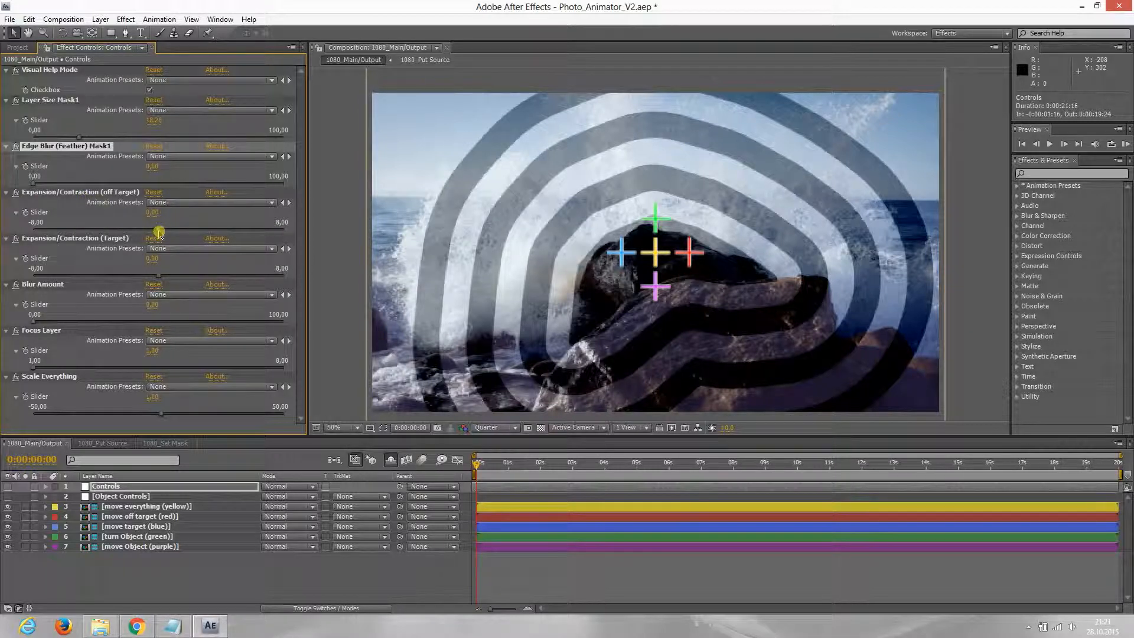
Try Expansion/Contraction (off Target) at about 7 and Expansion/Contraction (Target) at about -0.5, undoing each change.
{"action": "left_click_drag", "start_coordinate": [162, 230], "coordinate": [264, 239]}
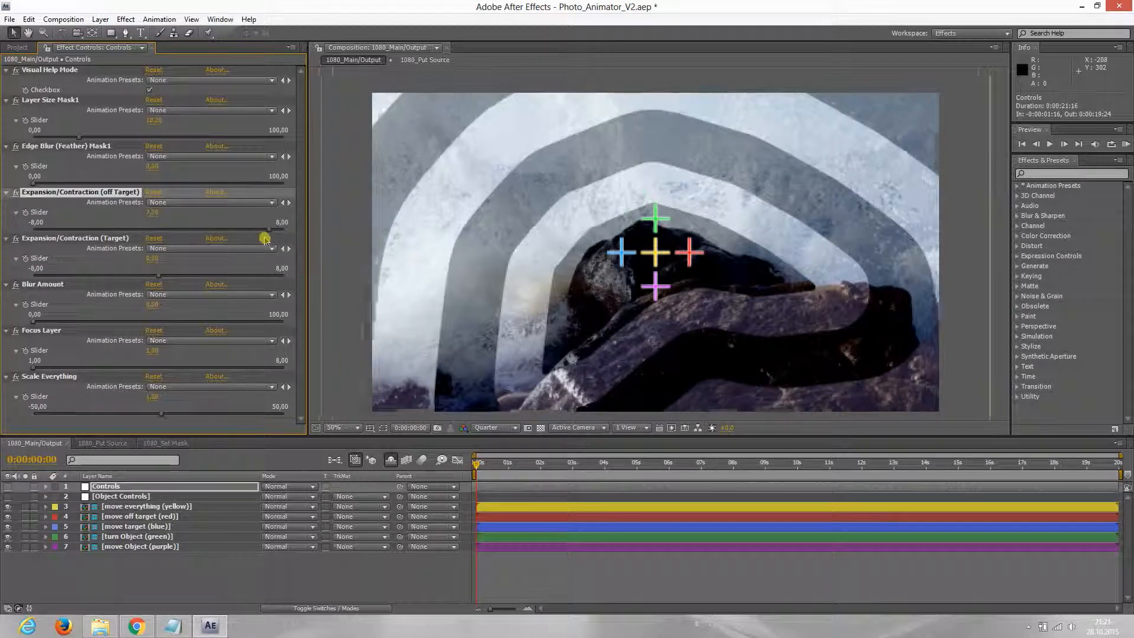
{"action": "key", "text": "ctrl+z"}
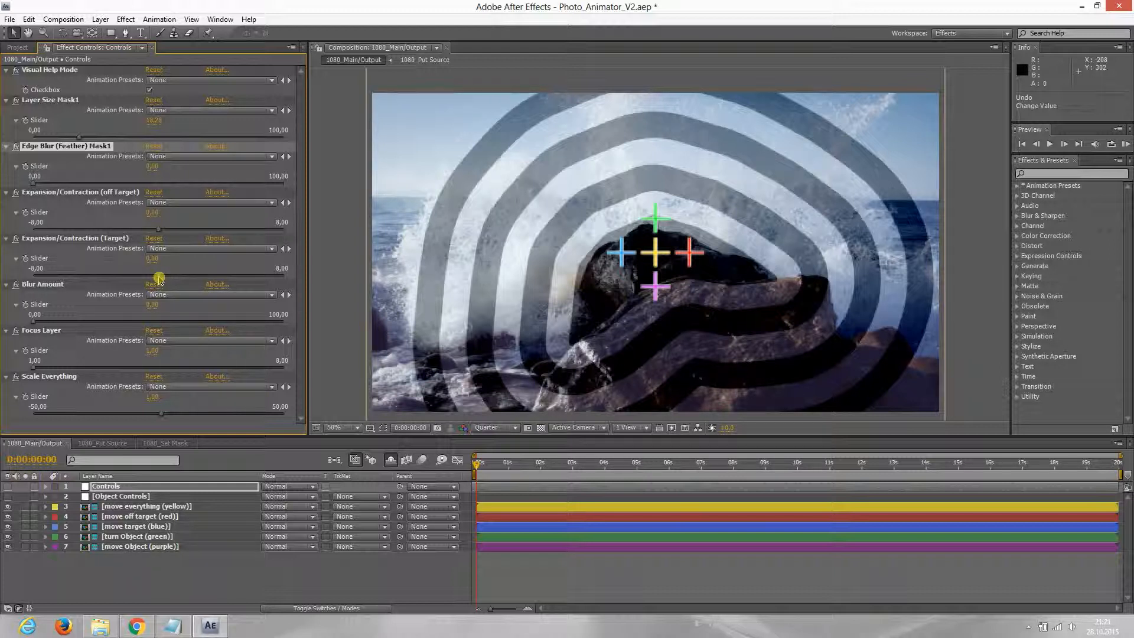
{"action": "mouse_move", "coordinate": [159, 278]}
{"action": "left_mouse_down"}
{"action": "mouse_move", "coordinate": [108, 282]}
{"action": "mouse_move", "coordinate": [215, 284]}
{"action": "mouse_move", "coordinate": [107, 286]}
{"action": "mouse_move", "coordinate": [213, 284]}
{"action": "mouse_move", "coordinate": [148, 286]}
{"action": "left_mouse_up"}
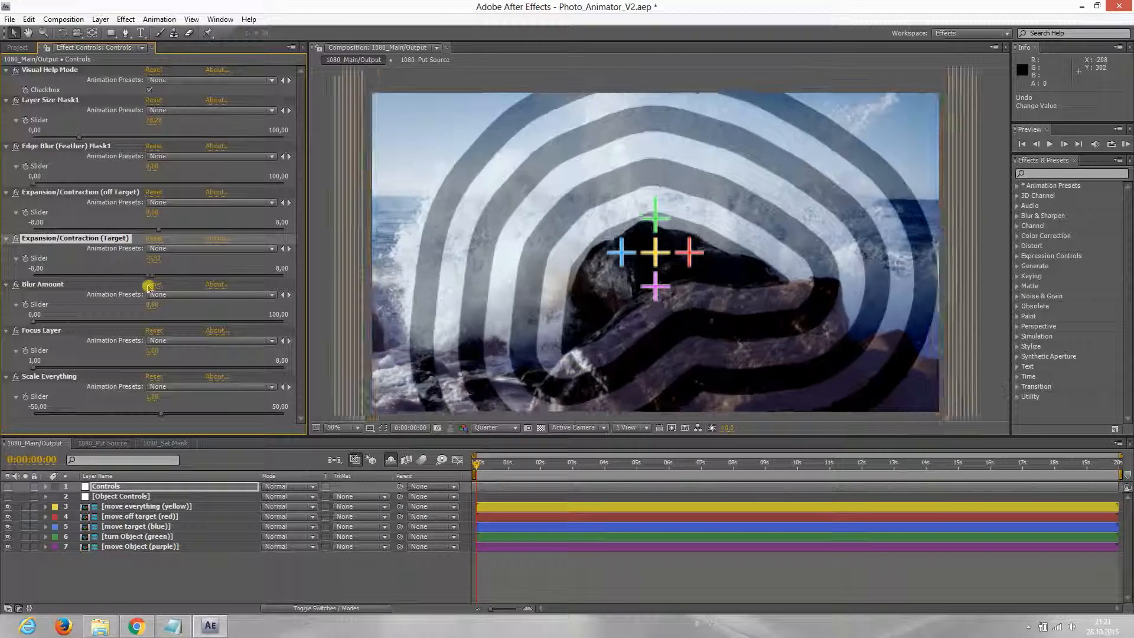
{"action": "key", "text": "ctrl+z"}
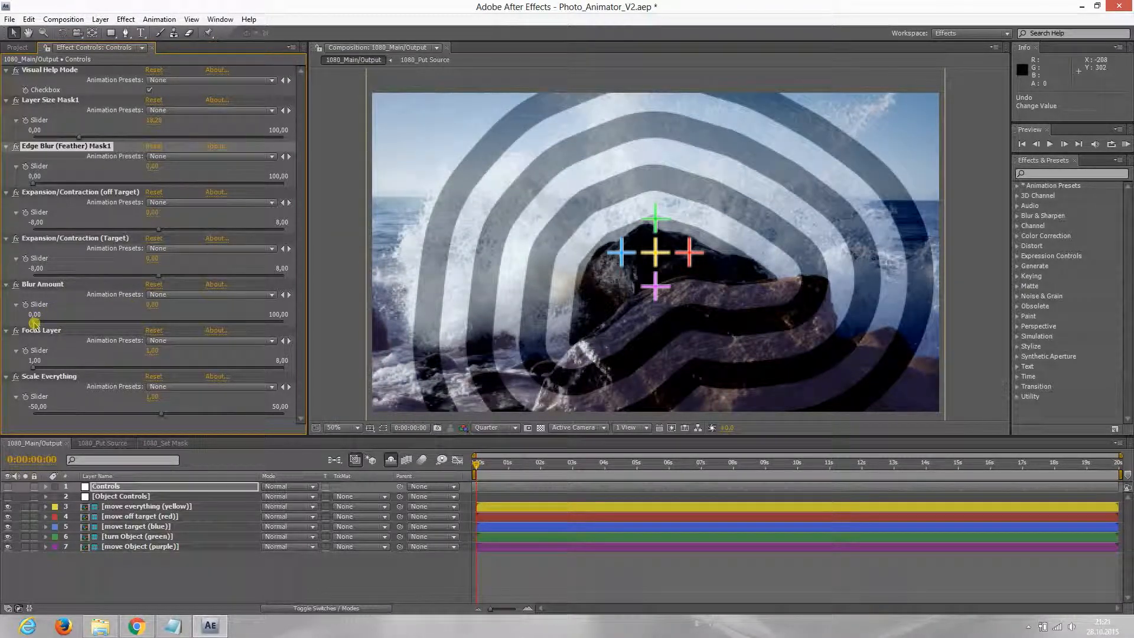
Set the Blur Amount of the Controls layer to about 72.
{"action": "left_click", "coordinate": [34, 321]}
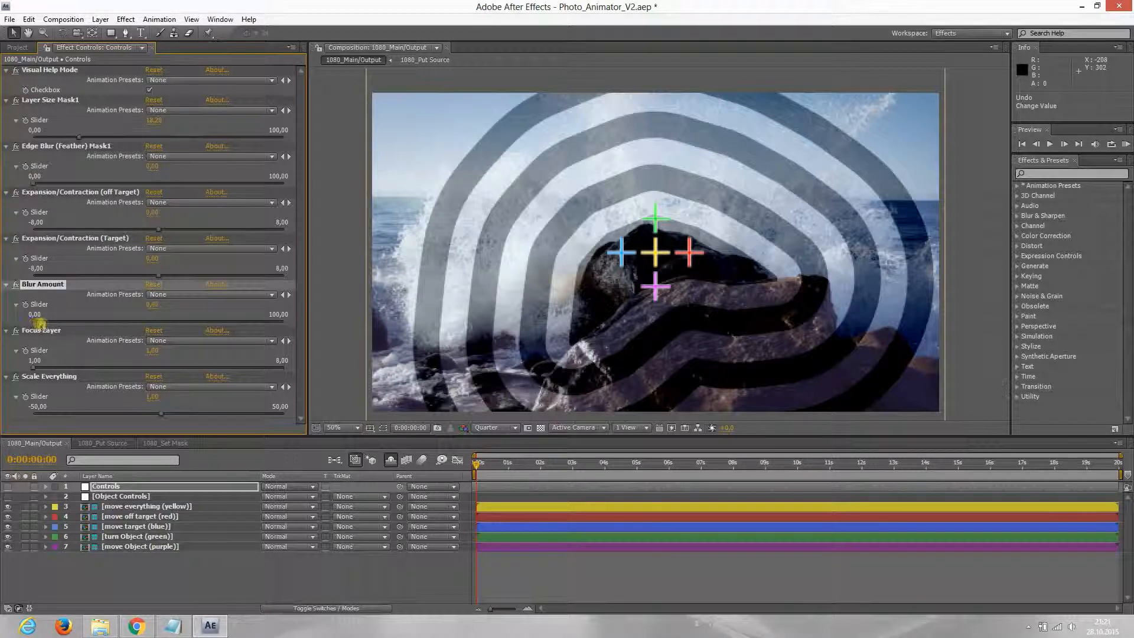
{"action": "left_click_drag", "start_coordinate": [54, 324], "coordinate": [215, 319]}
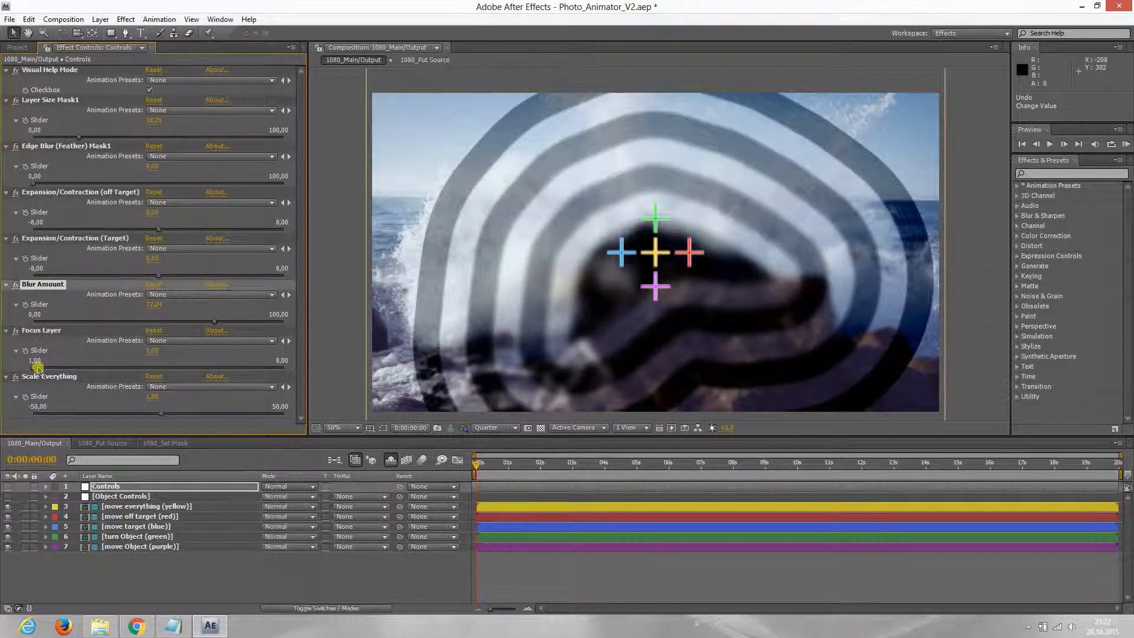
Try the Focus Layer at 8 and near the middle of its range, and return it to 1.
{"action": "left_click", "coordinate": [33, 370]}
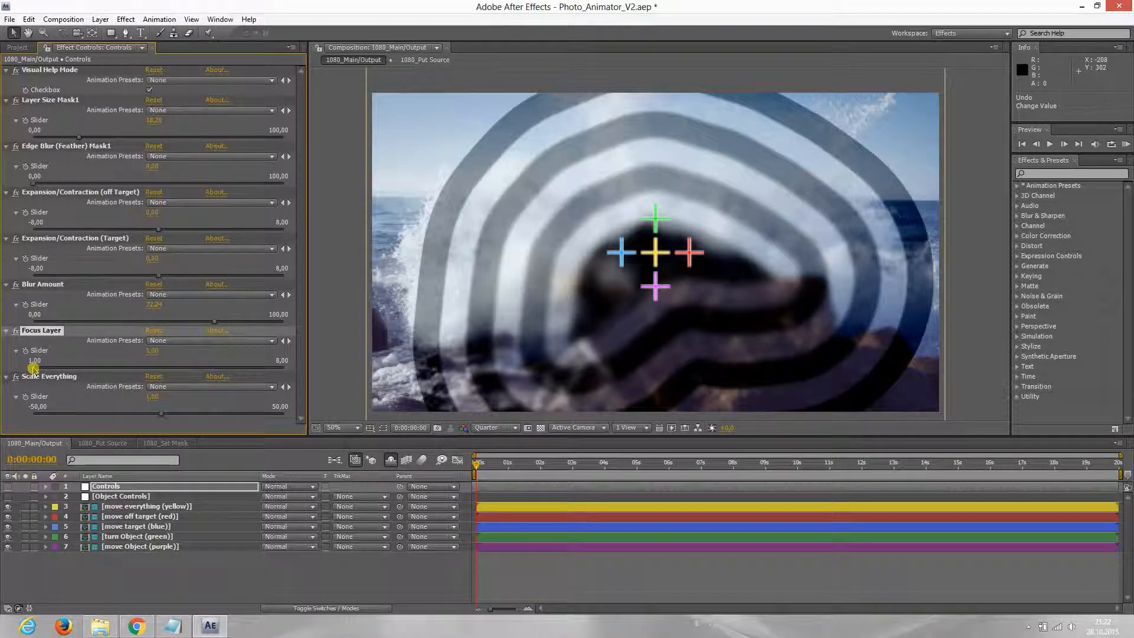
{"action": "left_click_drag", "start_coordinate": [35, 370], "coordinate": [285, 371]}
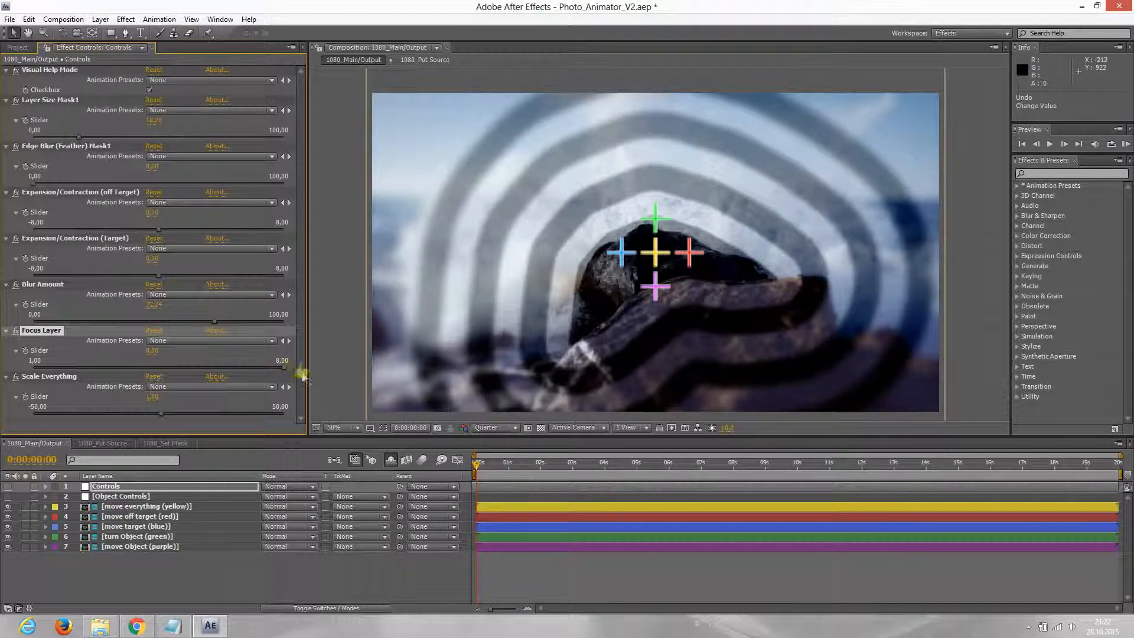
{"action": "left_click_drag", "start_coordinate": [285, 370], "coordinate": [157, 369]}
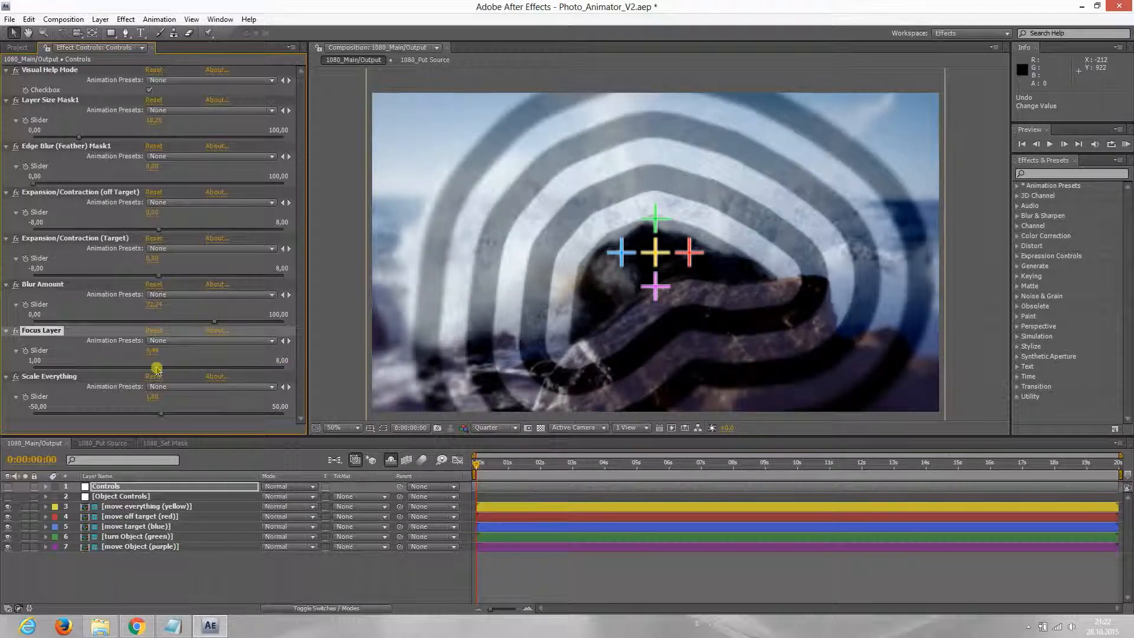
{"action": "left_click_drag", "start_coordinate": [157, 369], "coordinate": [27, 375]}
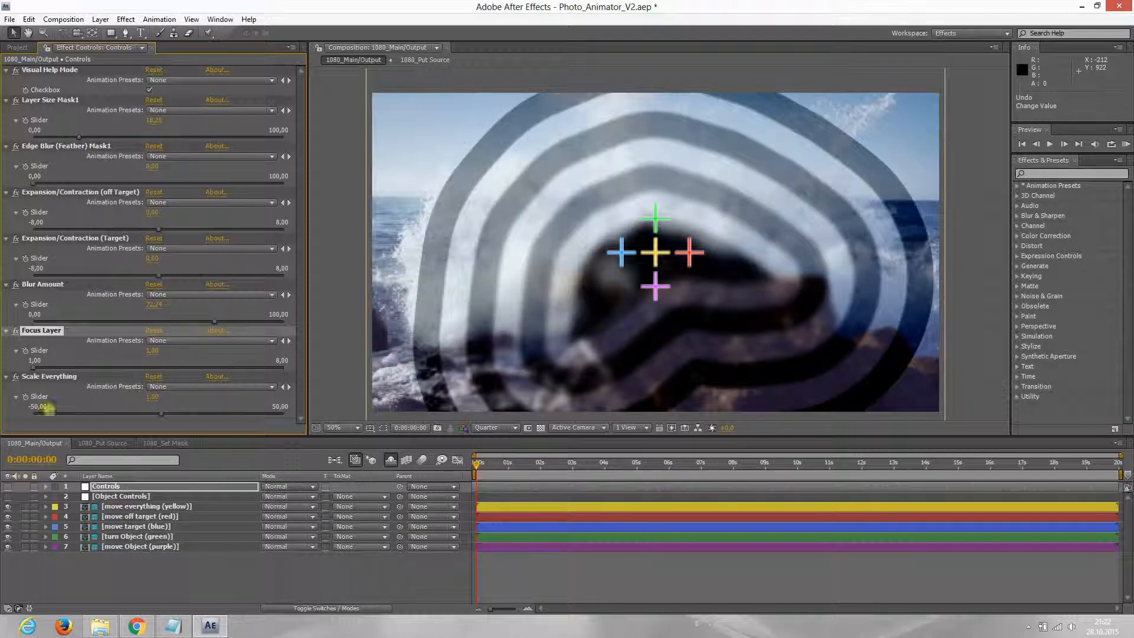
Try different Scale Everything values on the Controls layer and undo the change.
{"action": "left_click_drag", "start_coordinate": [163, 416], "coordinate": [138, 416]}
{"action": "mouse_move", "coordinate": [176, 416]}
{"action": "left_mouse_down"}
{"action": "mouse_move", "coordinate": [213, 413]}
{"action": "mouse_move", "coordinate": [170, 418]}
{"action": "left_mouse_up"}
{"action": "key", "text": "ctrl+z"}
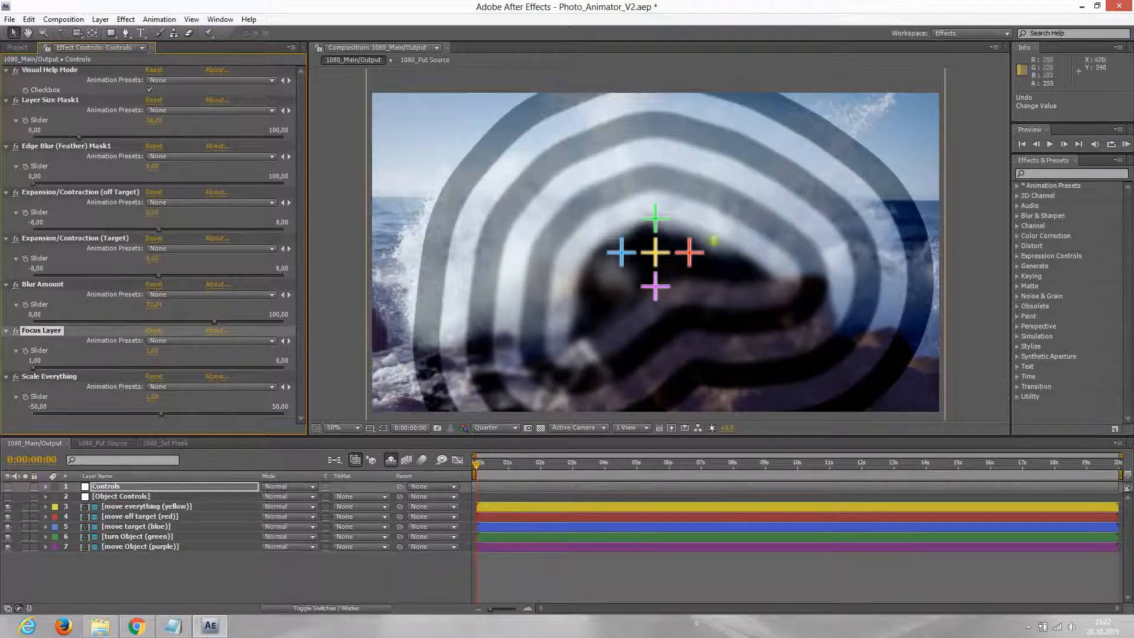
Try moving the yellow "move everything" handle up by about 30 pixels and undo the move.
{"action": "mouse_move", "coordinate": [658, 254]}
{"action": "left_mouse_down"}
{"action": "mouse_move", "coordinate": [654, 244]}
{"action": "mouse_move", "coordinate": [665, 242]}
{"action": "mouse_move", "coordinate": [673, 254]}
{"action": "mouse_move", "coordinate": [661, 260]}
{"action": "mouse_move", "coordinate": [658, 250]}
{"action": "left_mouse_up"}
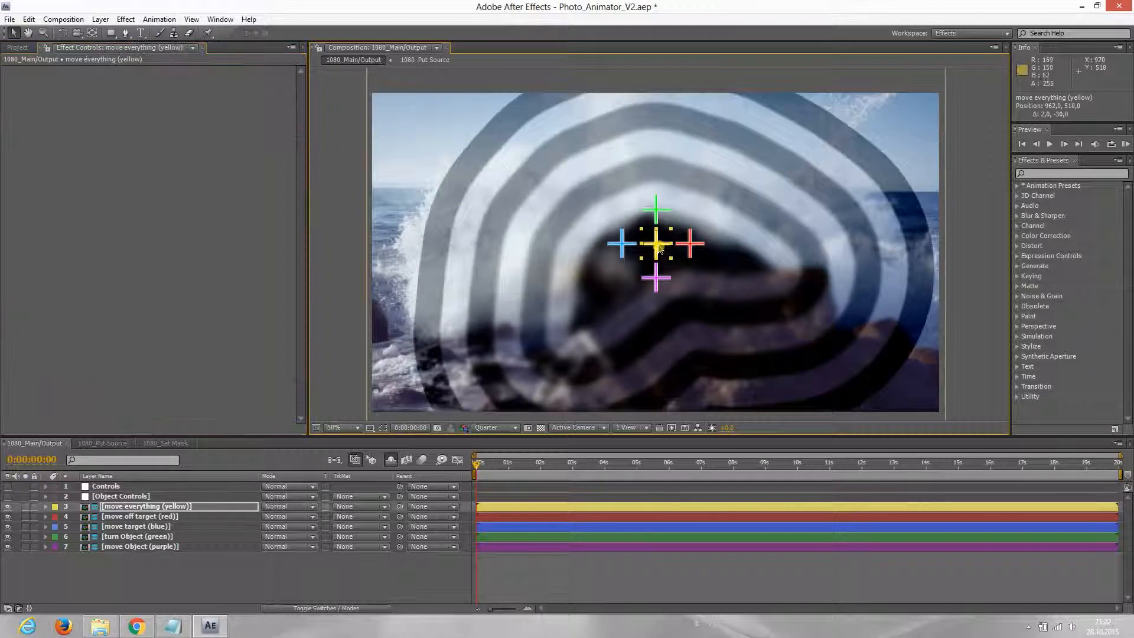
{"action": "key", "text": "ctrl+z"}
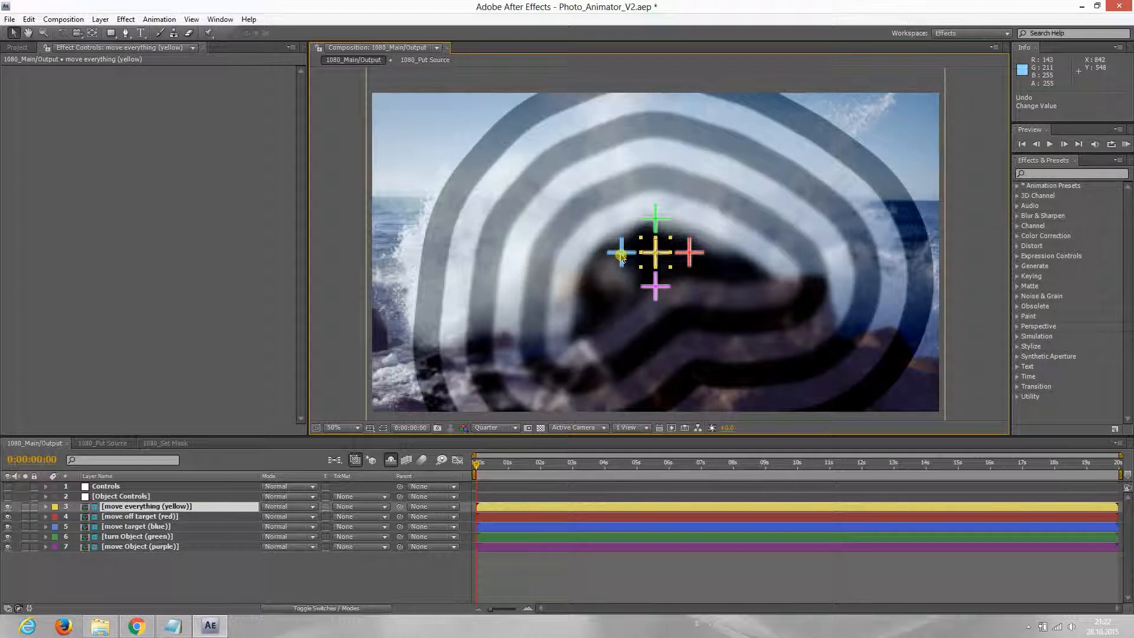
Try moving the blue "move target" handle slightly to the left and undo the move.
{"action": "mouse_move", "coordinate": [622, 257]}
{"action": "left_mouse_down"}
{"action": "mouse_move", "coordinate": [593, 247]}
{"action": "mouse_move", "coordinate": [633, 214]}
{"action": "mouse_move", "coordinate": [644, 270]}
{"action": "mouse_move", "coordinate": [572, 276]}
{"action": "mouse_move", "coordinate": [578, 213]}
{"action": "mouse_move", "coordinate": [667, 223]}
{"action": "mouse_move", "coordinate": [580, 269]}
{"action": "mouse_move", "coordinate": [657, 243]}
{"action": "mouse_move", "coordinate": [603, 273]}
{"action": "mouse_move", "coordinate": [638, 256]}
{"action": "mouse_move", "coordinate": [610, 233]}
{"action": "mouse_move", "coordinate": [599, 258]}
{"action": "left_mouse_up"}
{"action": "key", "text": "ctrl+z"}
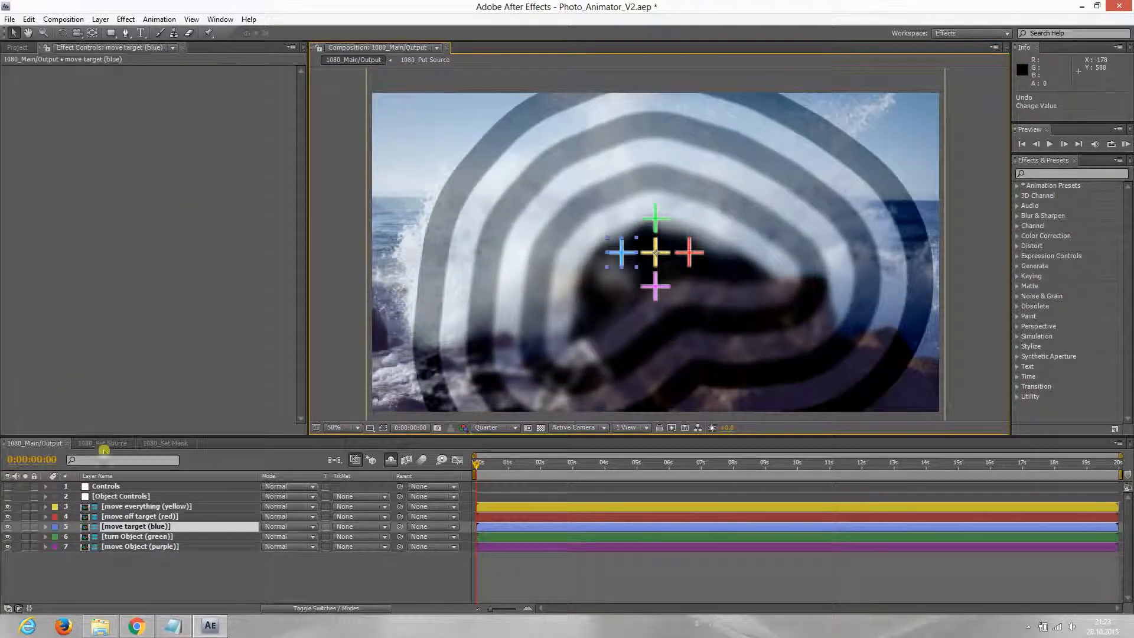
Set the Blur Amount of the Controls layer to 0 and lock the effect controls view to that layer.
{"action": "left_click", "coordinate": [110, 486]}
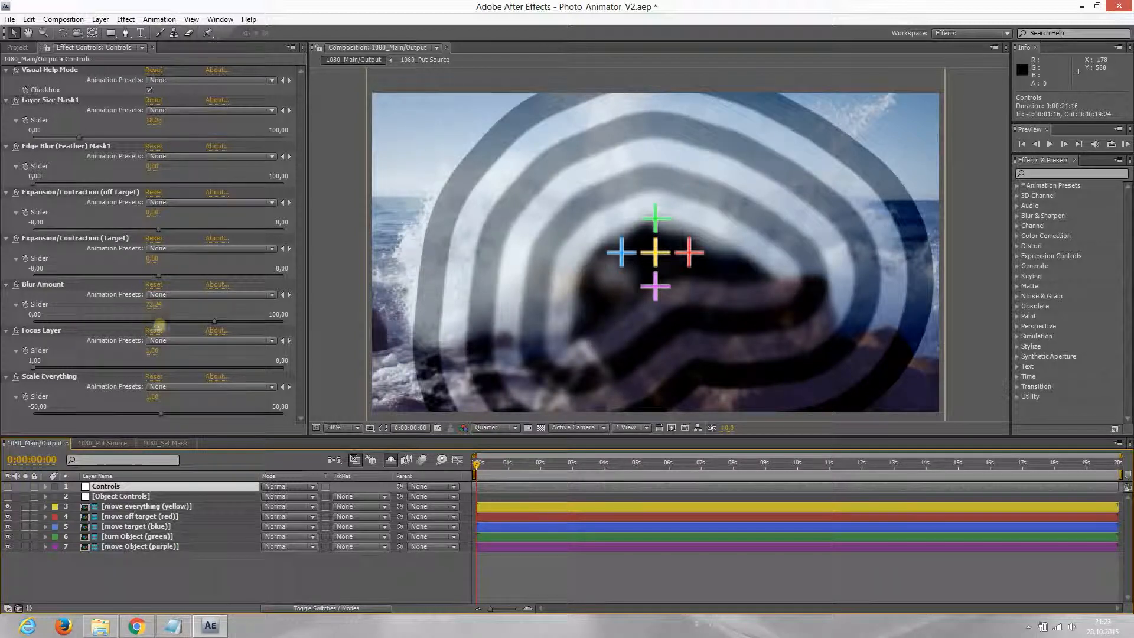
{"action": "left_click_drag", "start_coordinate": [214, 325], "coordinate": [13, 326]}
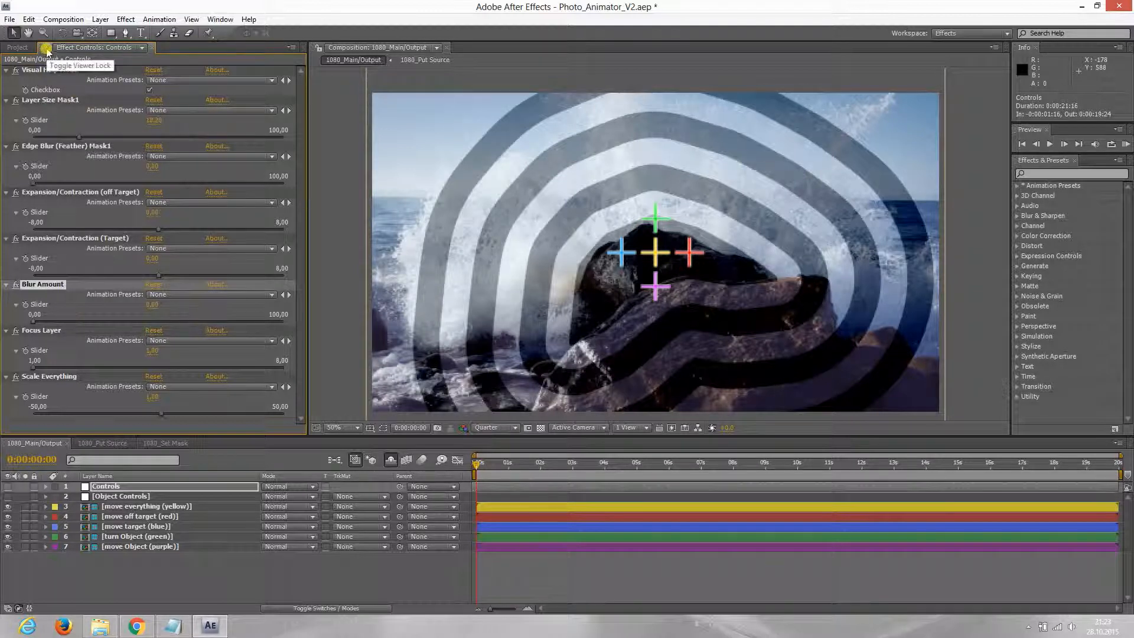
{"action": "left_click", "coordinate": [47, 48]}
Try moving the blue "move target" handle about 36 pixels left and the red "move off target" handle about 50 pixels up, undoing each move.
{"action": "left_click_drag", "start_coordinate": [607, 260], "coordinate": [596, 262]}
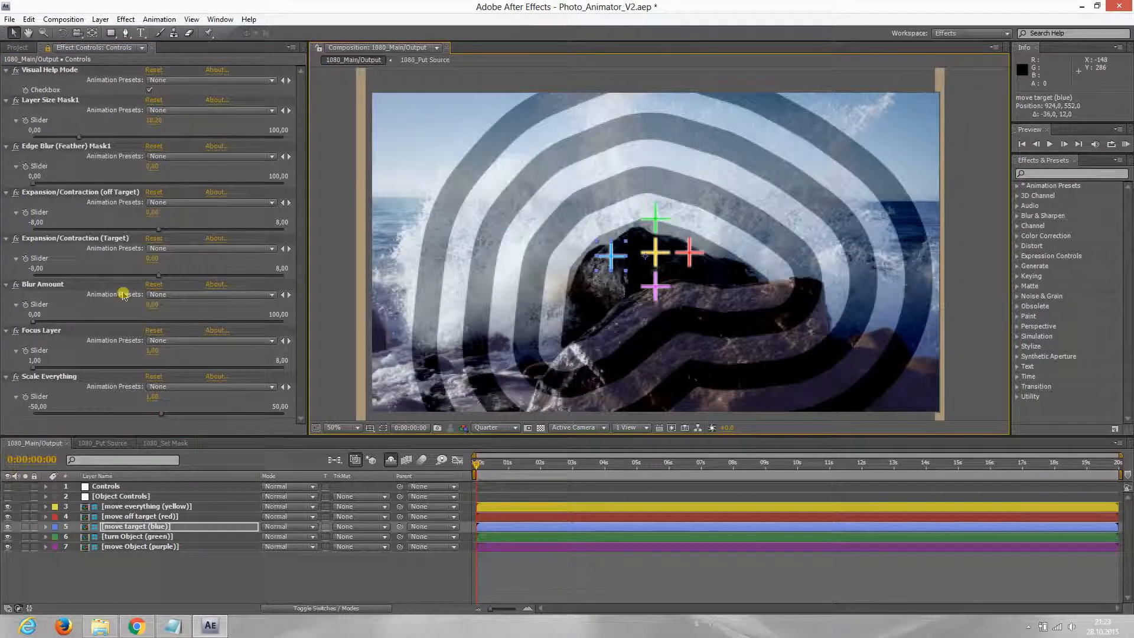
{"action": "key", "text": "ctrl+z"}
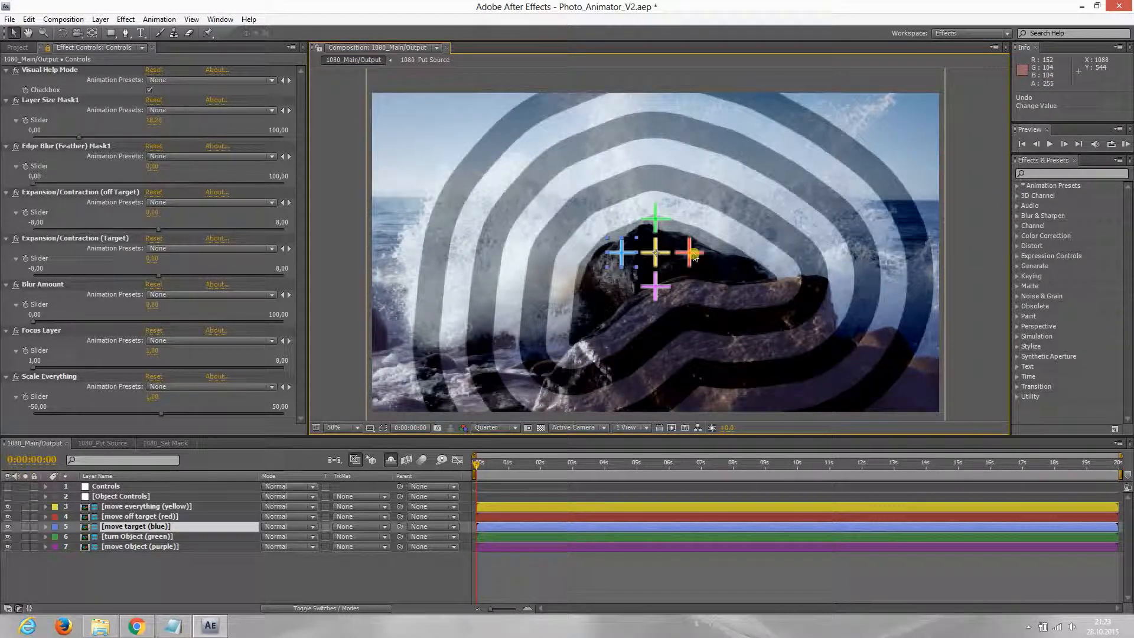
{"action": "left_click_drag", "start_coordinate": [685, 261], "coordinate": [709, 243]}
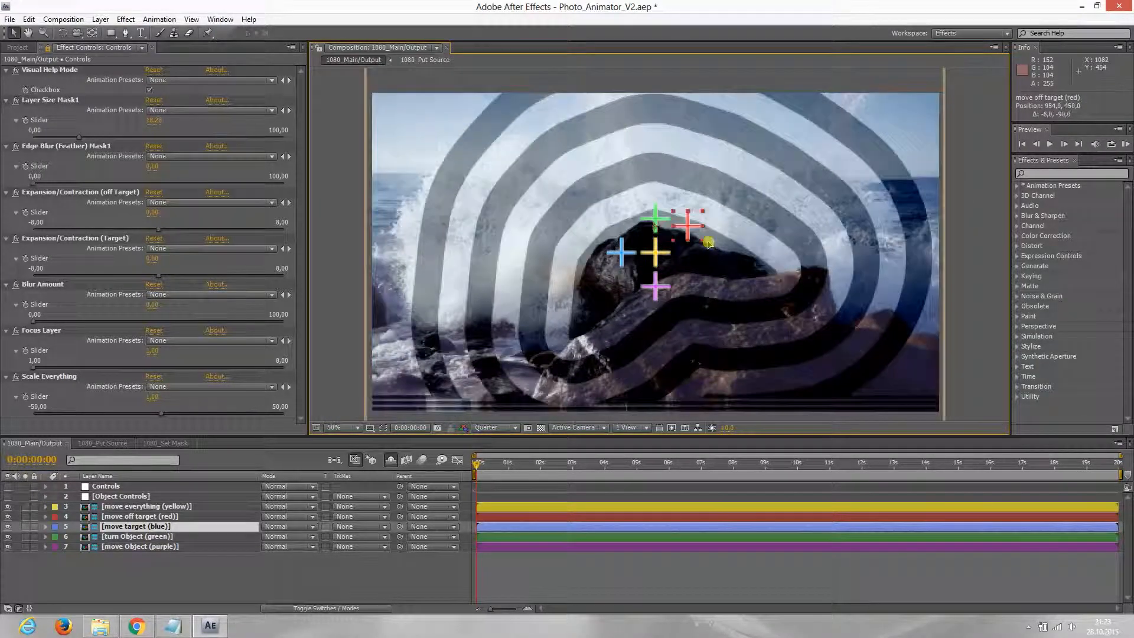
{"action": "key", "text": "ctrl+z"}
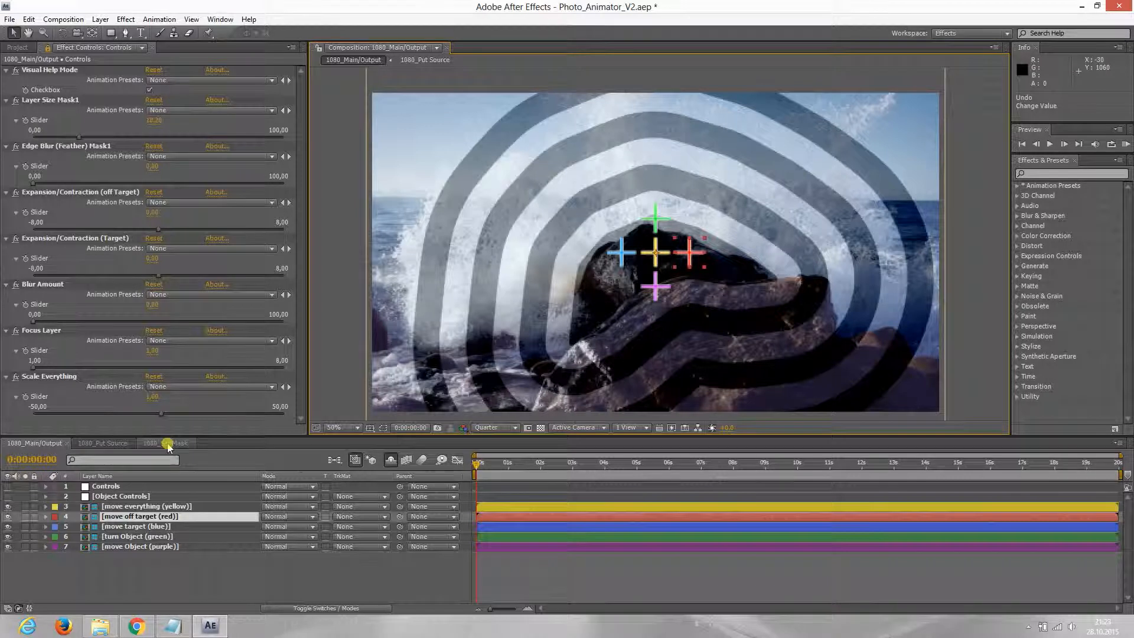
Draw a second closed mask with the Pen tool around the large front rock on the MASK layer of 1080_Set Mask.
{"action": "left_click", "coordinate": [168, 443]}
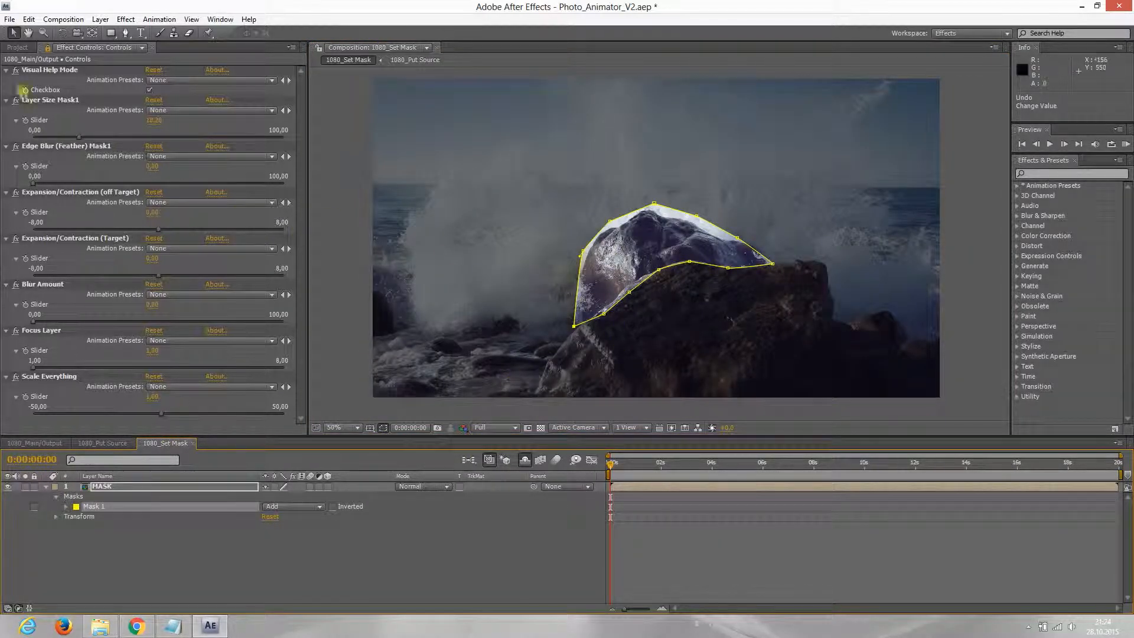
{"action": "left_click", "coordinate": [125, 33]}
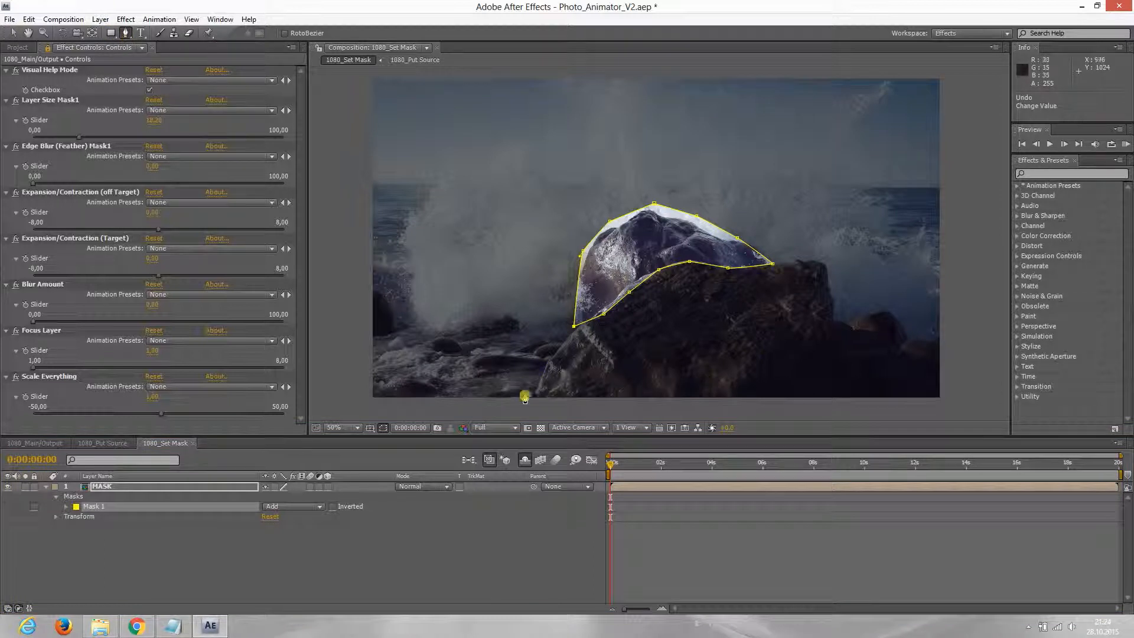
{"action": "left_click", "coordinate": [532, 400]}
{"action": "left_click", "coordinate": [576, 328]}
{"action": "left_click", "coordinate": [644, 275]}
{"action": "left_click", "coordinate": [744, 264]}
{"action": "left_click", "coordinate": [819, 261]}
{"action": "left_click", "coordinate": [834, 301]}
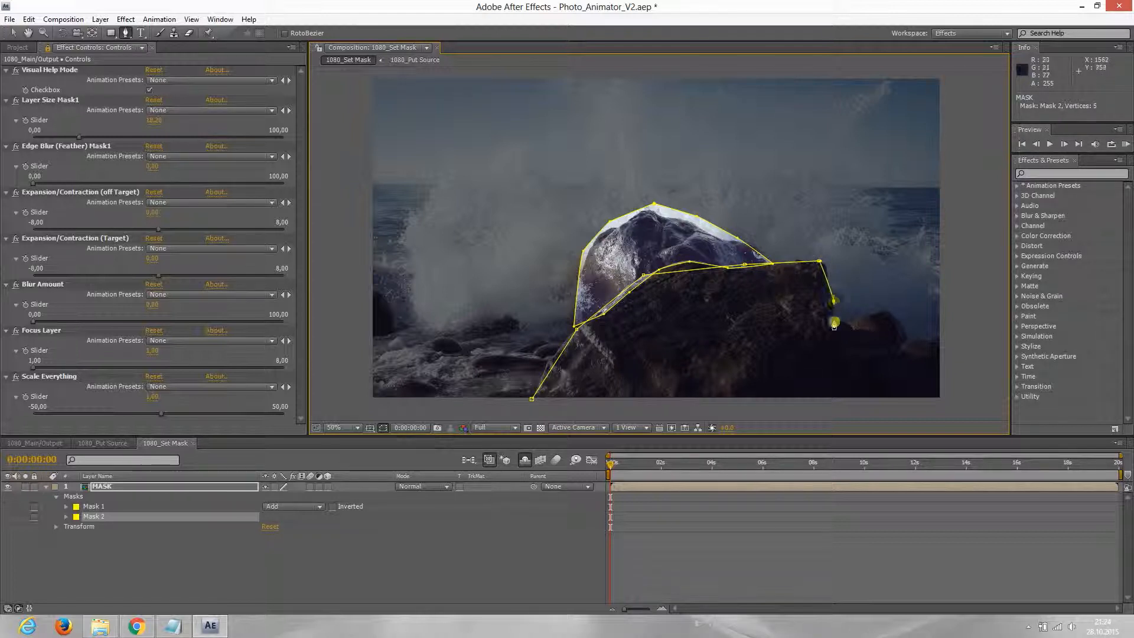
{"action": "left_click", "coordinate": [848, 330]}
{"action": "left_click", "coordinate": [858, 358]}
{"action": "left_click", "coordinate": [858, 412]}
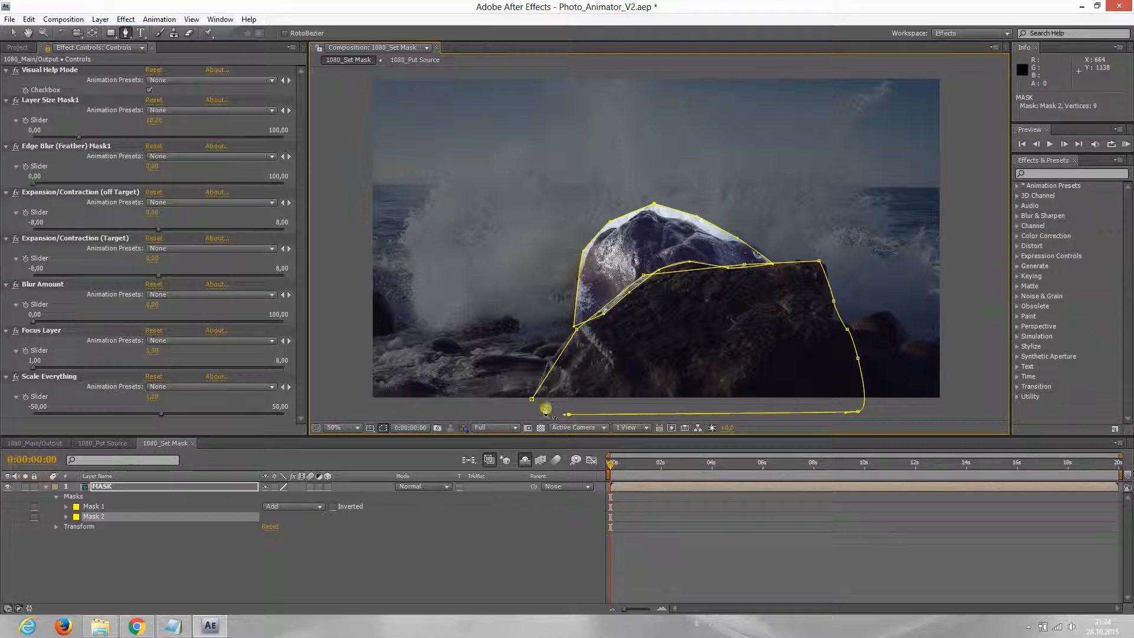
{"action": "left_click", "coordinate": [532, 399]}
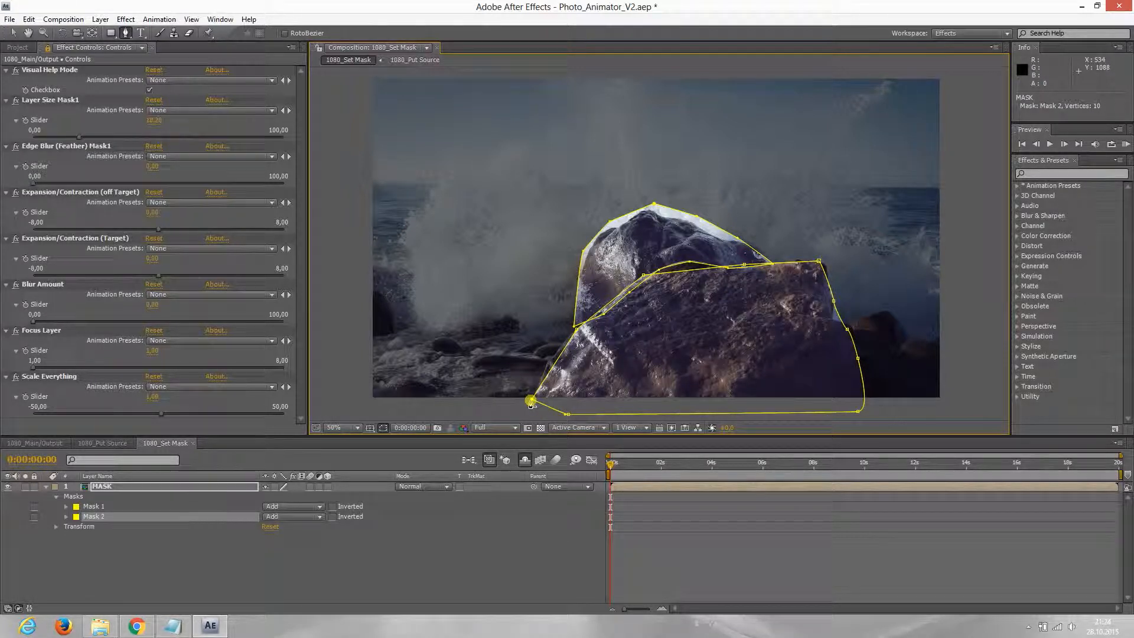
Return to 1080_Main/Output, unlock the effect controls view, and set the Object Layer Size of the Object Controls layer to about 26.
{"action": "left_click", "coordinate": [105, 447]}
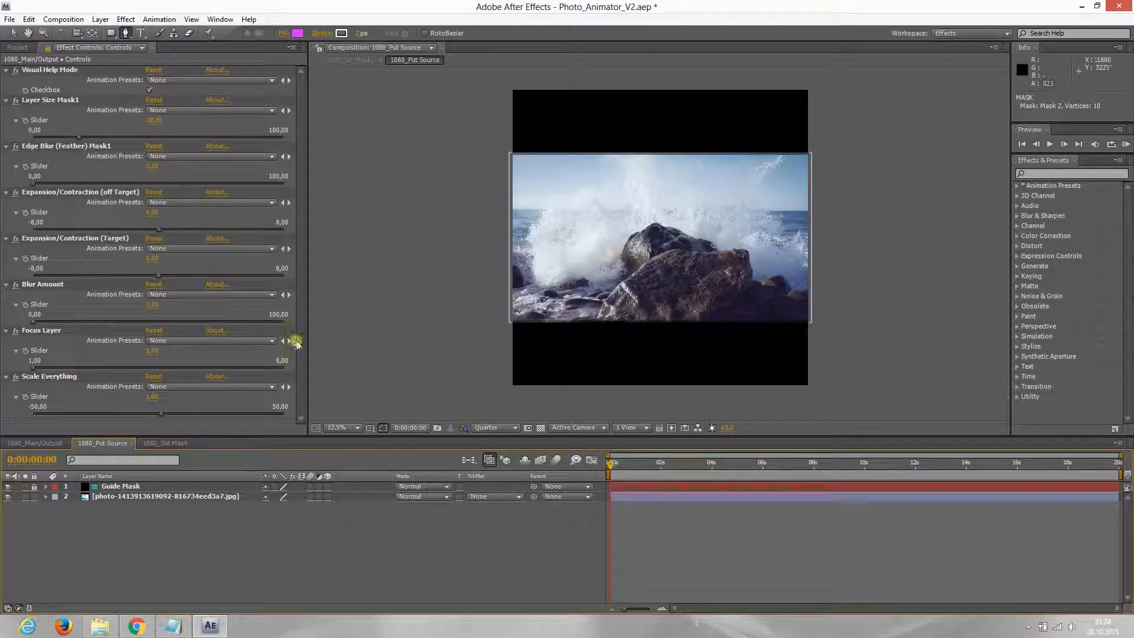
{"action": "left_click", "coordinate": [36, 443]}
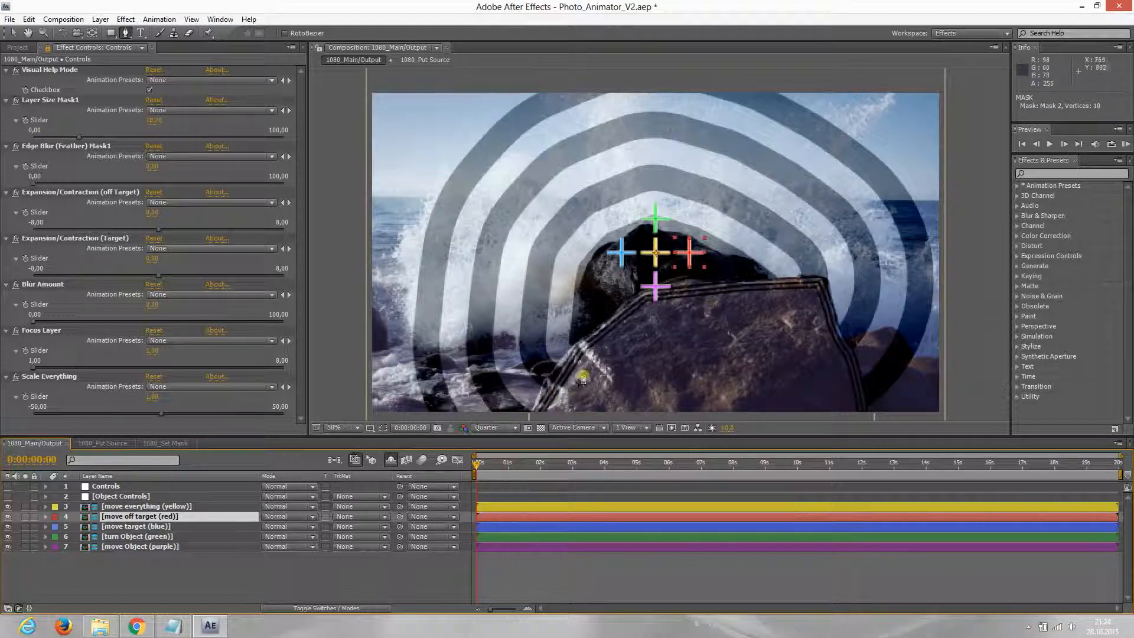
{"action": "left_click", "coordinate": [110, 498]}
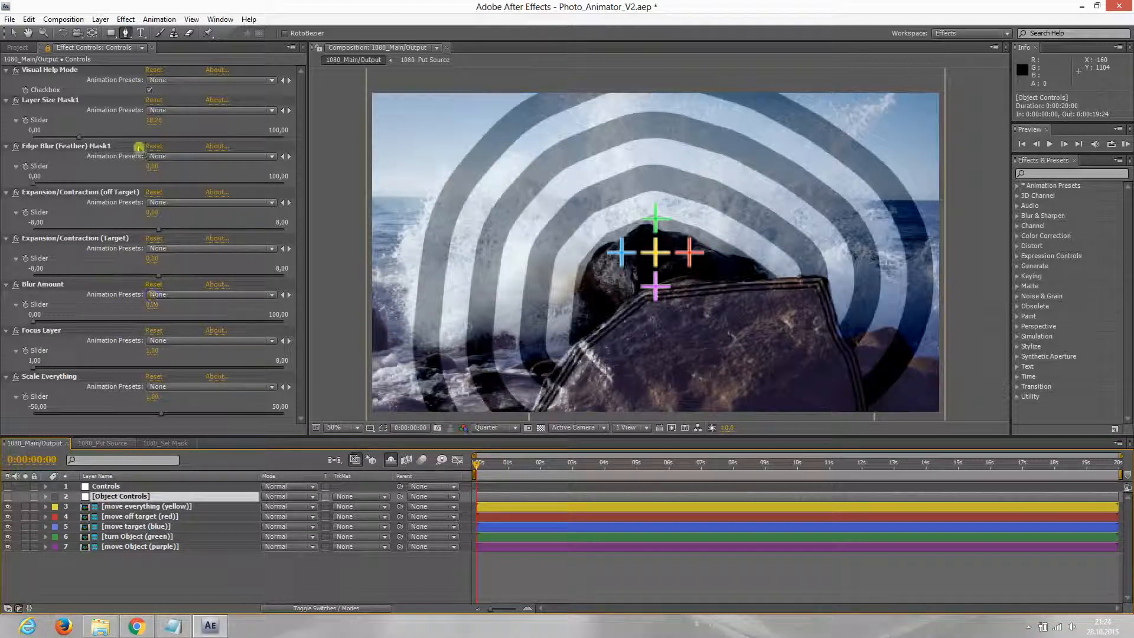
{"action": "left_click", "coordinate": [46, 48]}
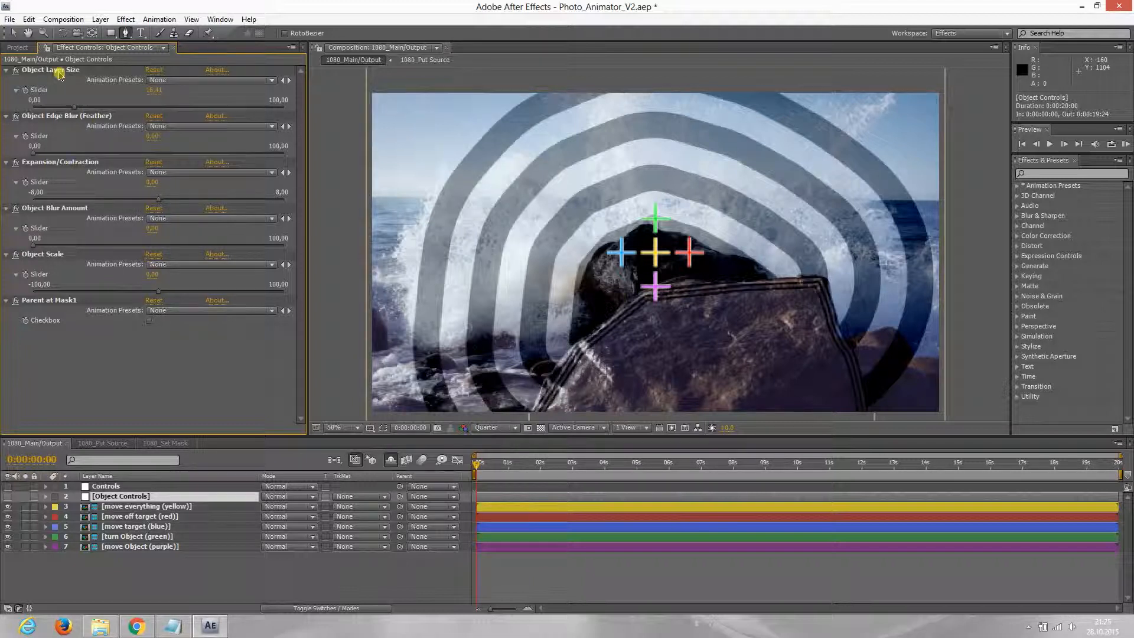
{"action": "left_click_drag", "start_coordinate": [74, 107], "coordinate": [97, 117]}
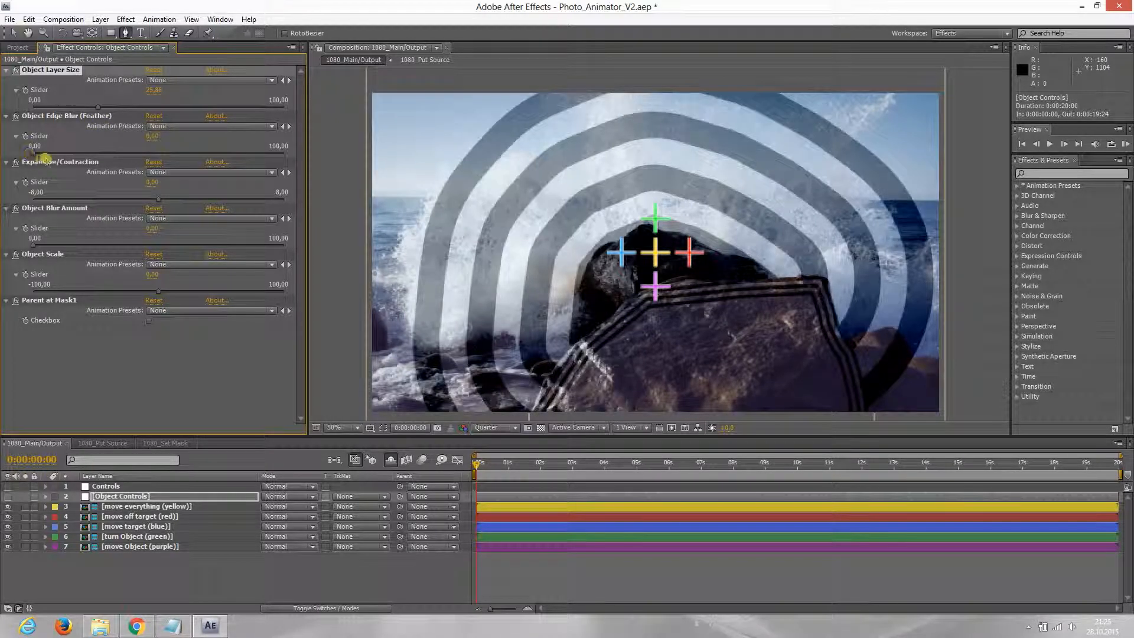
Try a higher Object Edge Blur (Feather) and a slightly negative Expansion/Contraction on the Object Controls layer, returning both to 0.
{"action": "left_click_drag", "start_coordinate": [37, 156], "coordinate": [190, 155]}
{"action": "left_click_drag", "start_coordinate": [107, 156], "coordinate": [21, 155]}
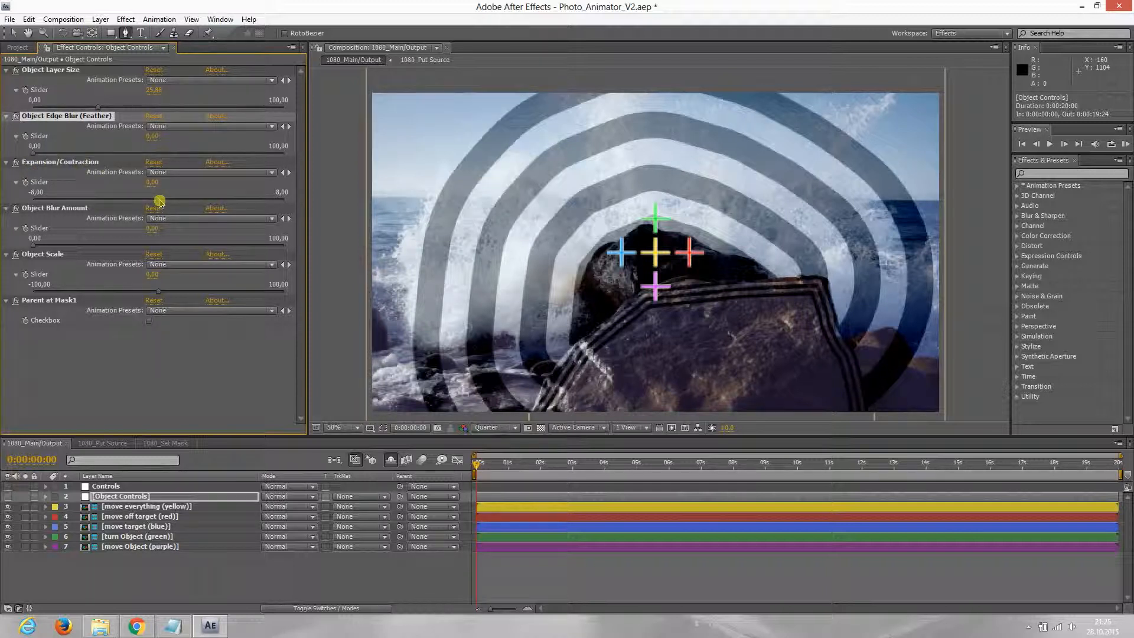
{"action": "mouse_move", "coordinate": [160, 199]}
{"action": "left_mouse_down"}
{"action": "mouse_move", "coordinate": [117, 199]}
{"action": "mouse_move", "coordinate": [167, 201]}
{"action": "mouse_move", "coordinate": [150, 207]}
{"action": "left_mouse_up"}
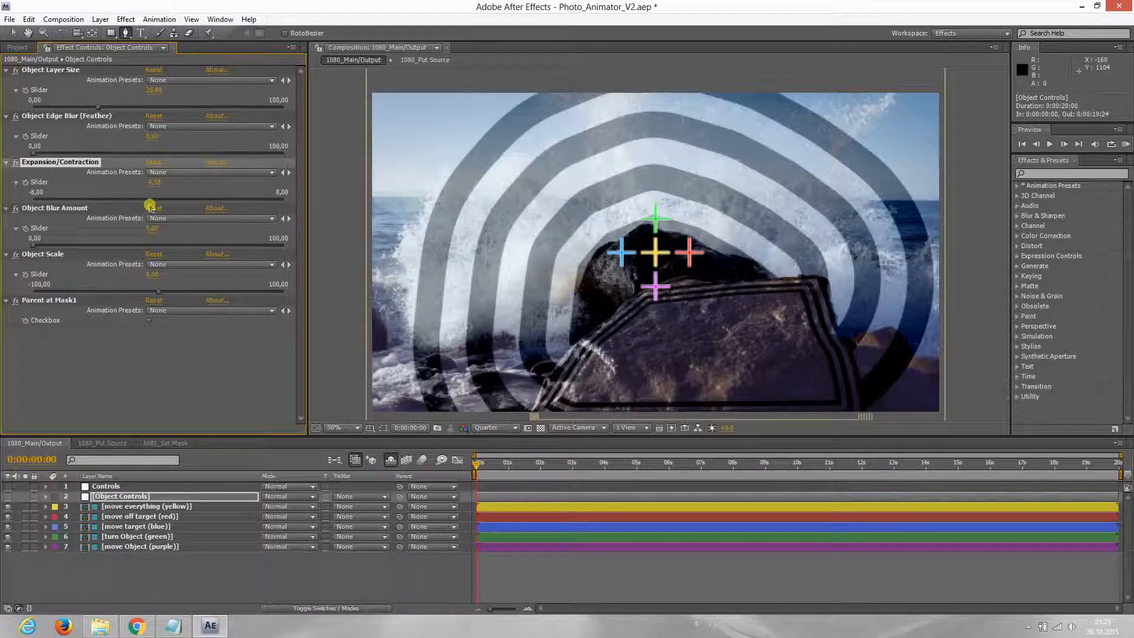
{"action": "key", "text": "ctrl+z"}
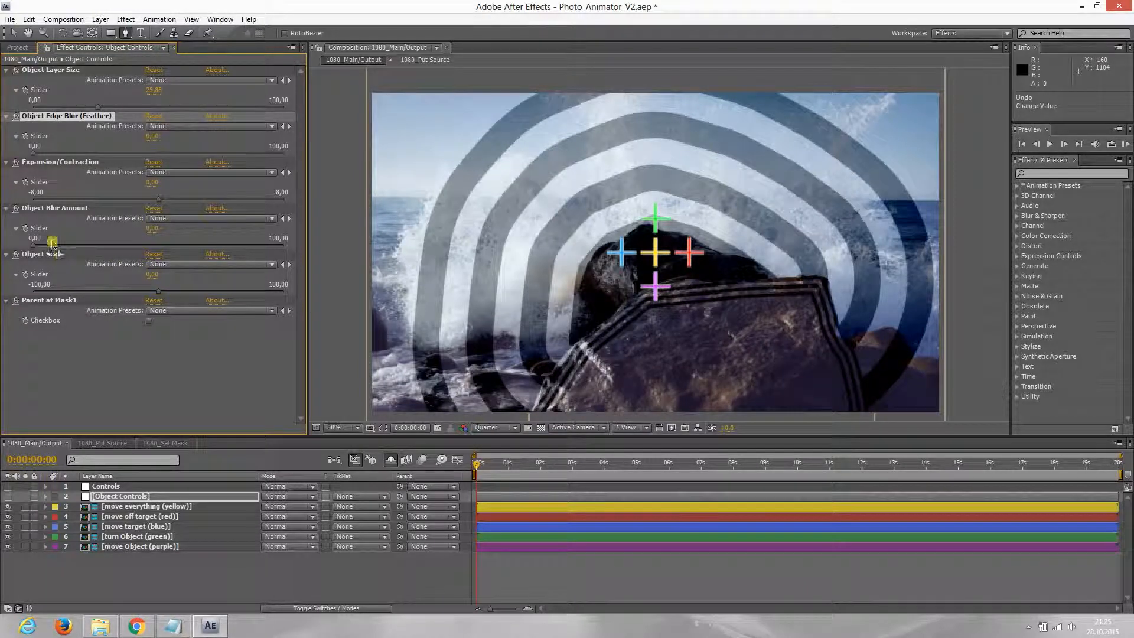
Try the Object Blur Amount and Object Scale of the Object Controls layer and return both to 0.
{"action": "left_click_drag", "start_coordinate": [35, 247], "coordinate": [11, 251]}
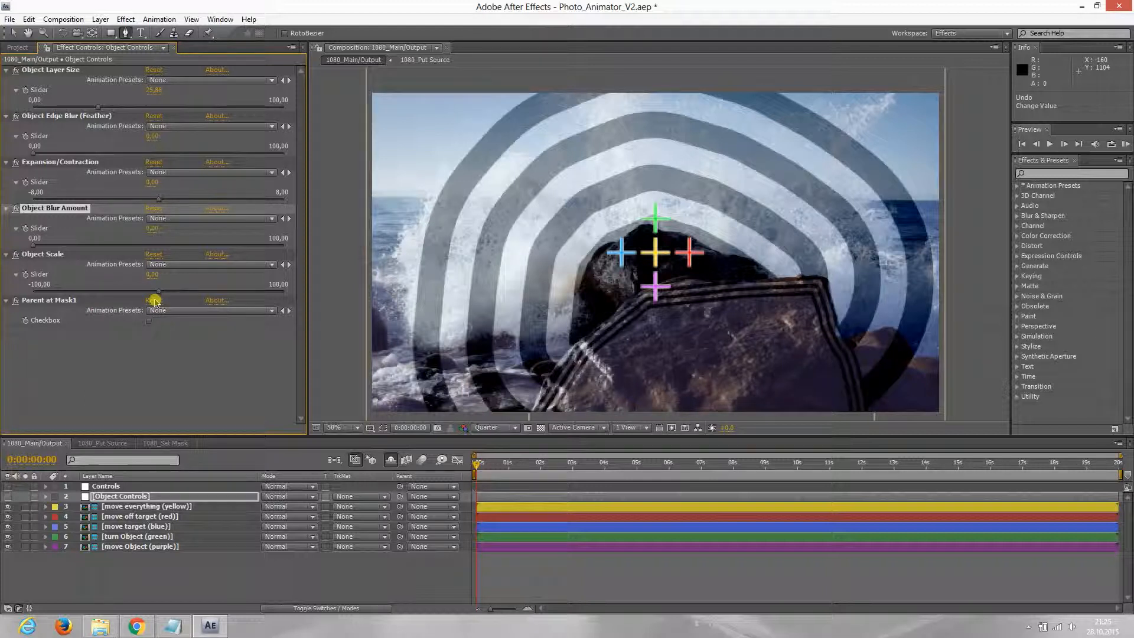
{"action": "mouse_move", "coordinate": [158, 294]}
{"action": "left_mouse_down"}
{"action": "mouse_move", "coordinate": [141, 293]}
{"action": "mouse_move", "coordinate": [181, 295]}
{"action": "mouse_move", "coordinate": [158, 298]}
{"action": "left_mouse_up"}
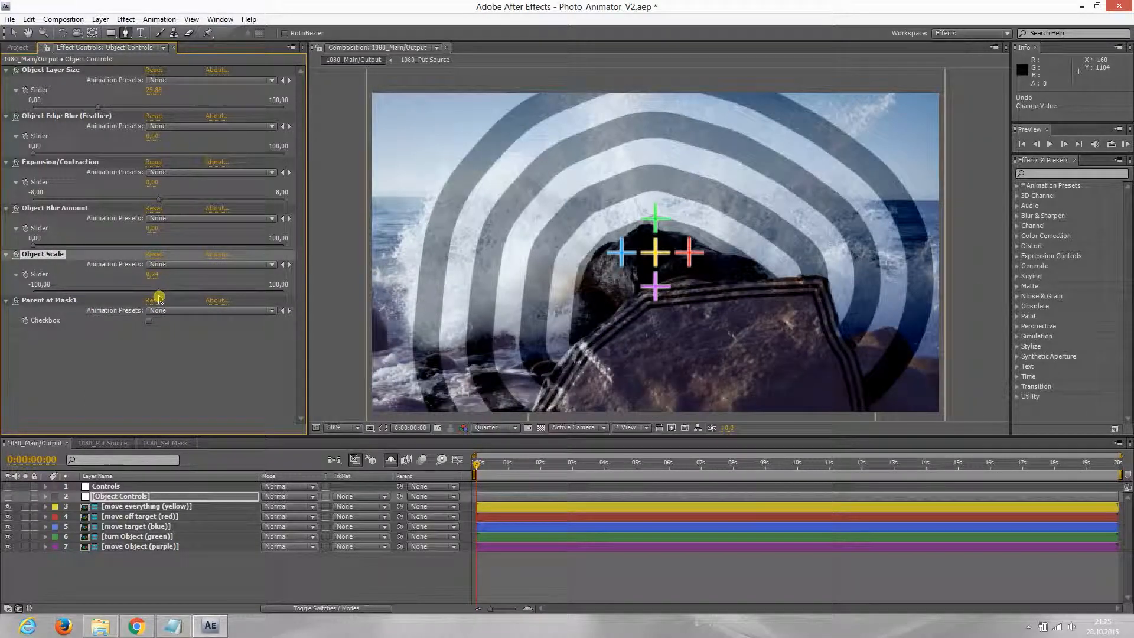
{"action": "key", "text": "ctrl+z"}
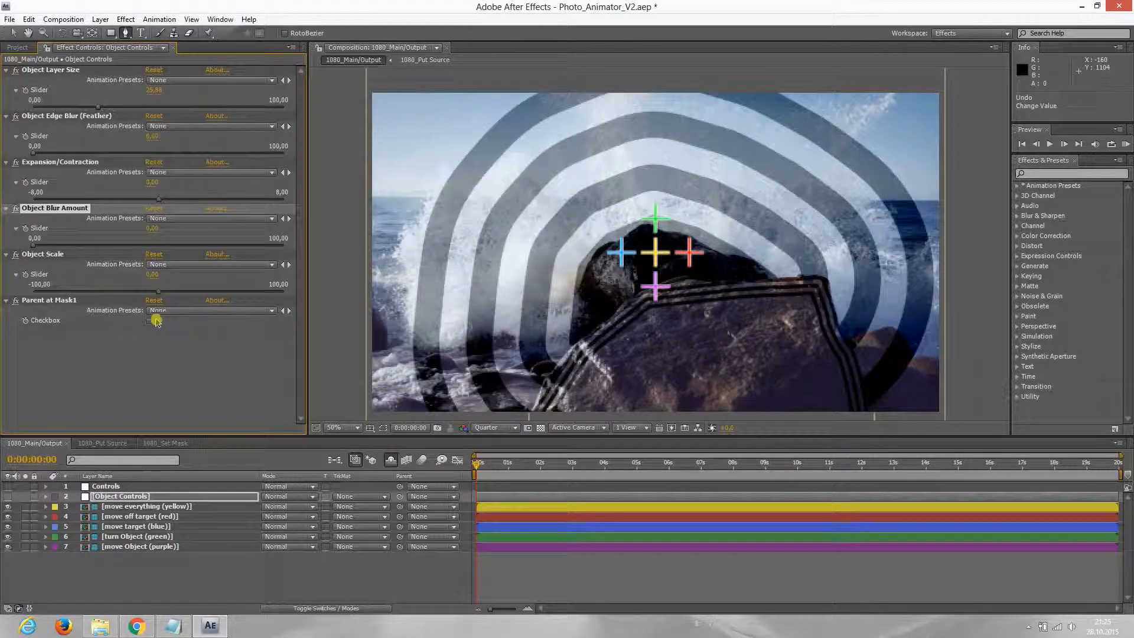
{"action": "left_click", "coordinate": [151, 325]}
Try moving the purple "move Object" handle left and the green "turn Object" handle up with the Selection tool, undoing each move.
{"action": "left_click", "coordinate": [12, 32]}
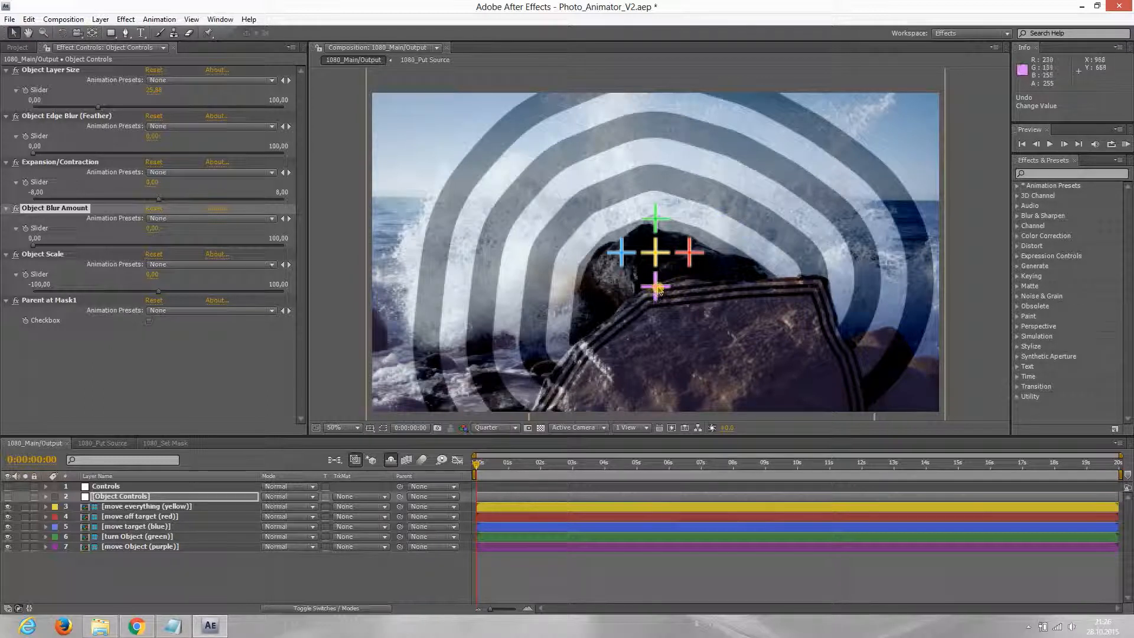
{"action": "mouse_move", "coordinate": [657, 290]}
{"action": "left_mouse_down"}
{"action": "mouse_move", "coordinate": [629, 255]}
{"action": "mouse_move", "coordinate": [653, 284]}
{"action": "mouse_move", "coordinate": [633, 284]}
{"action": "mouse_move", "coordinate": [635, 298]}
{"action": "mouse_move", "coordinate": [632, 275]}
{"action": "mouse_move", "coordinate": [620, 280]}
{"action": "mouse_move", "coordinate": [639, 290]}
{"action": "left_mouse_up"}
{"action": "key", "text": "ctrl+z"}
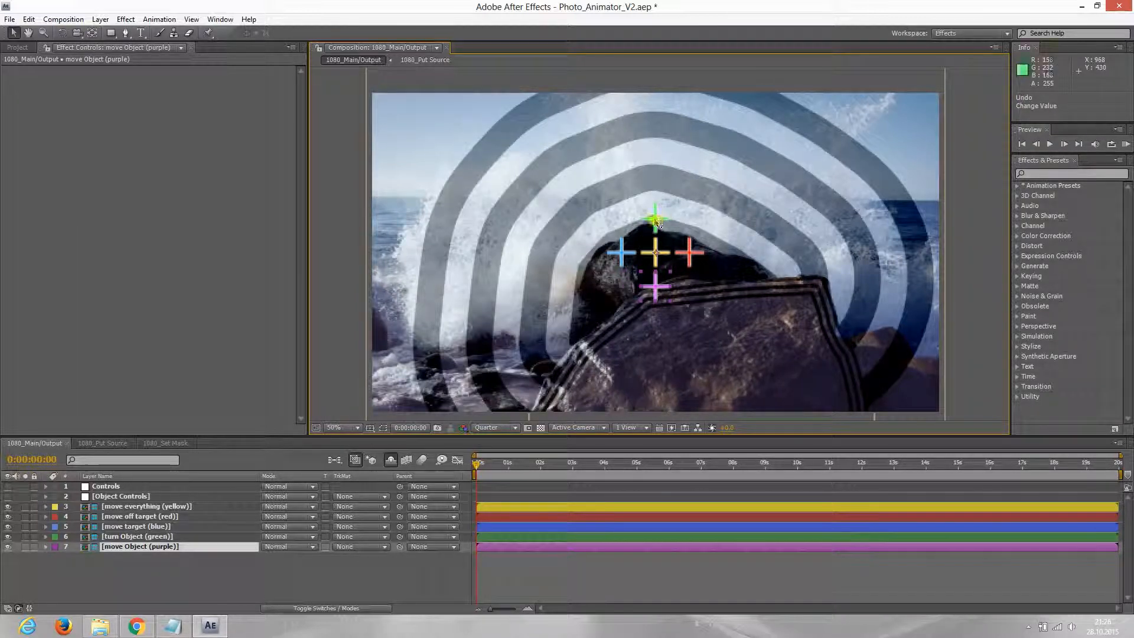
{"action": "mouse_move", "coordinate": [655, 221]}
{"action": "left_mouse_down"}
{"action": "mouse_move", "coordinate": [660, 205]}
{"action": "mouse_move", "coordinate": [666, 213]}
{"action": "mouse_move", "coordinate": [643, 213]}
{"action": "mouse_move", "coordinate": [666, 212]}
{"action": "mouse_move", "coordinate": [645, 215]}
{"action": "mouse_move", "coordinate": [654, 217]}
{"action": "left_mouse_up"}
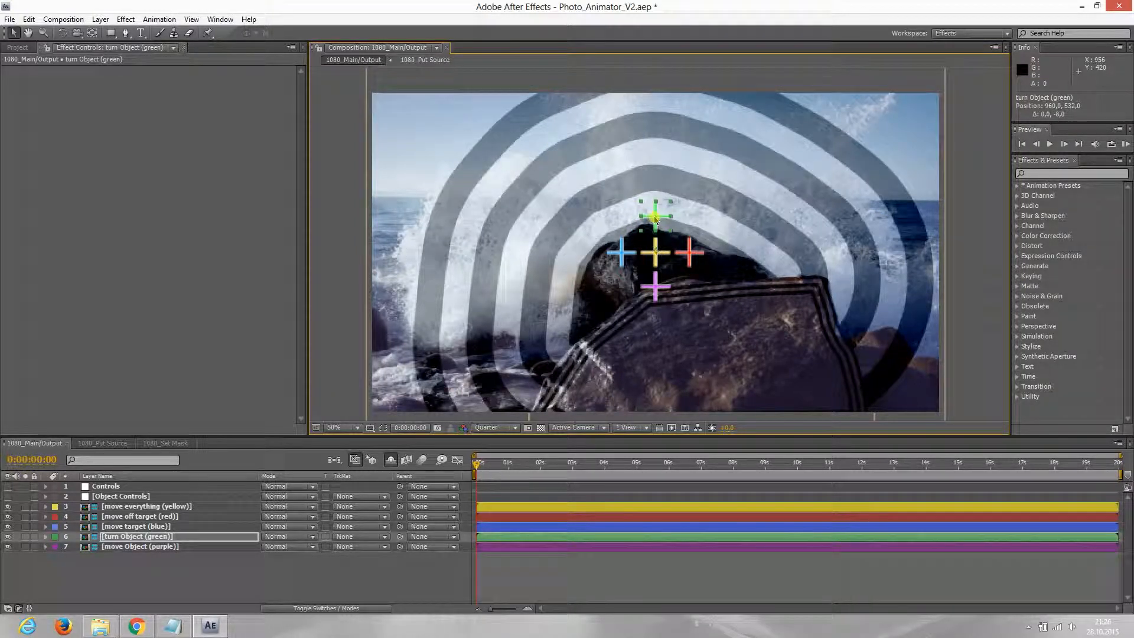
{"action": "key", "text": "ctrl+z"}
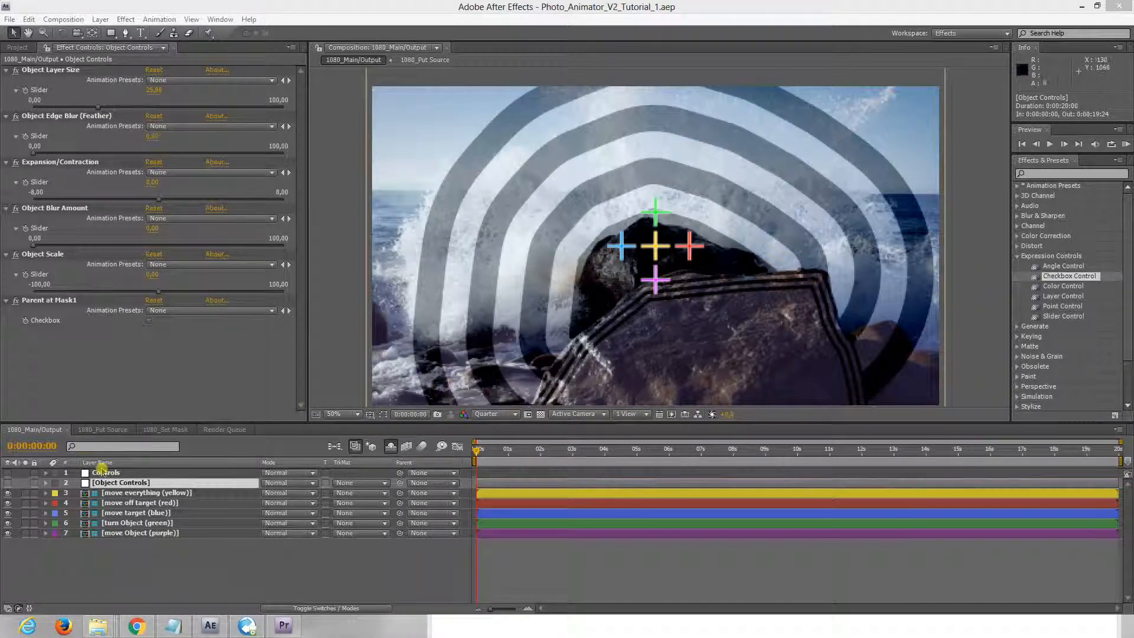
Keyframe Expansion/Contraction (off Target) on the Controls layer from 0 at 0:00:00:00 to about 6.2 at 0:00:01:24.
{"action": "left_click", "coordinate": [106, 473]}
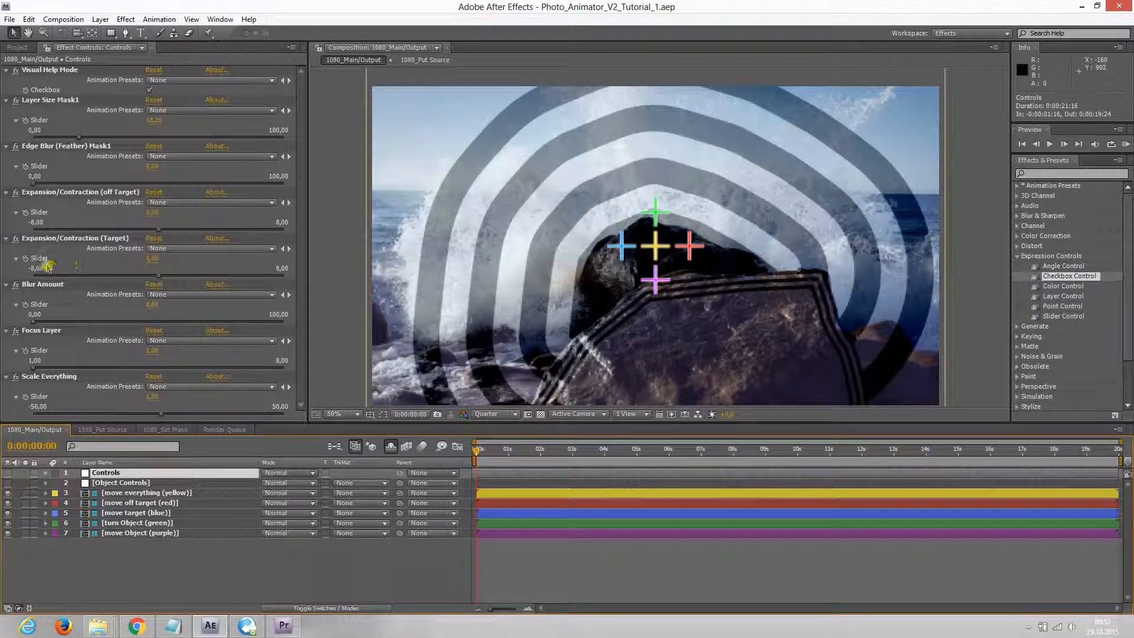
{"action": "left_click", "coordinate": [24, 214]}
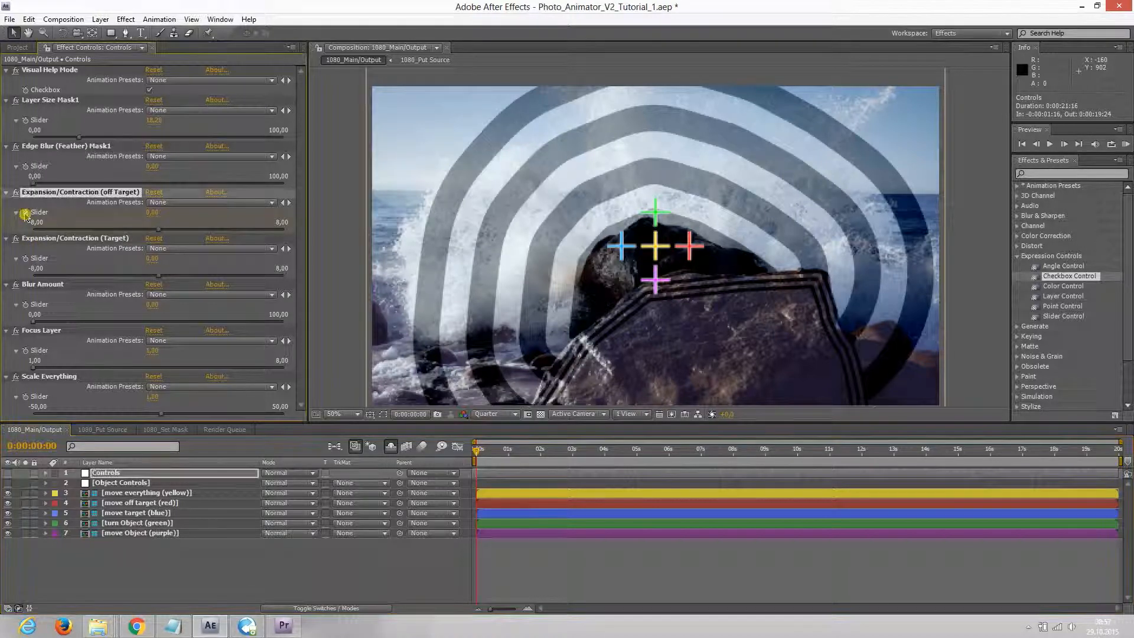
{"action": "left_click_drag", "start_coordinate": [478, 451], "coordinate": [540, 451]}
{"action": "left_click_drag", "start_coordinate": [161, 234], "coordinate": [257, 238]}
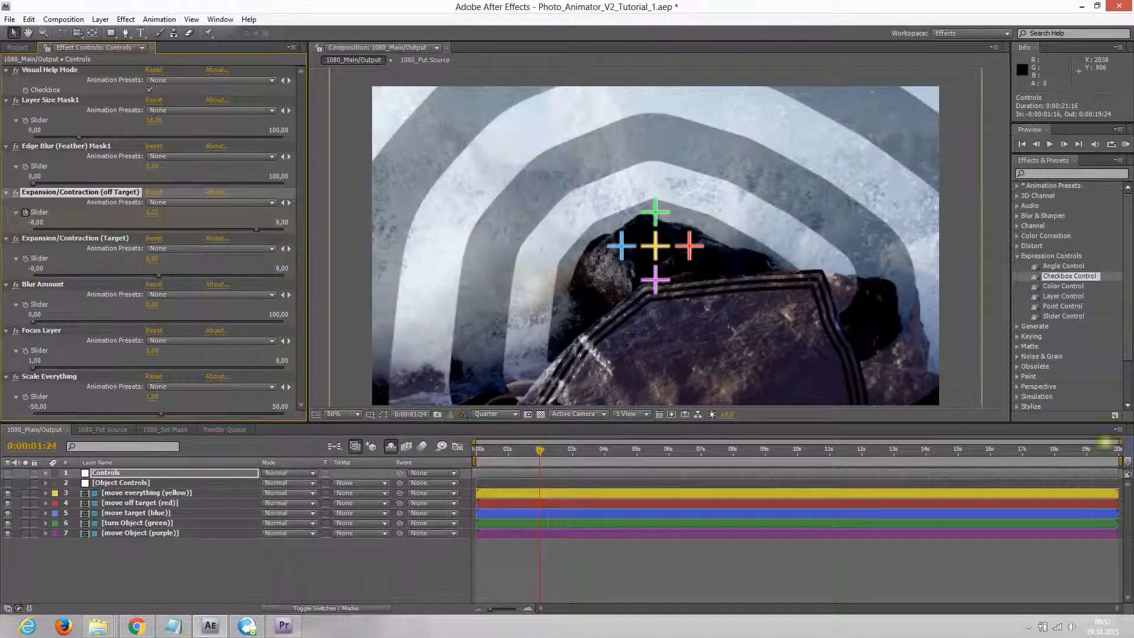
End the work area at 0:00:01:24 and play a RAM preview of the expansion animation.
{"action": "left_click_drag", "start_coordinate": [1124, 461], "coordinate": [543, 450]}
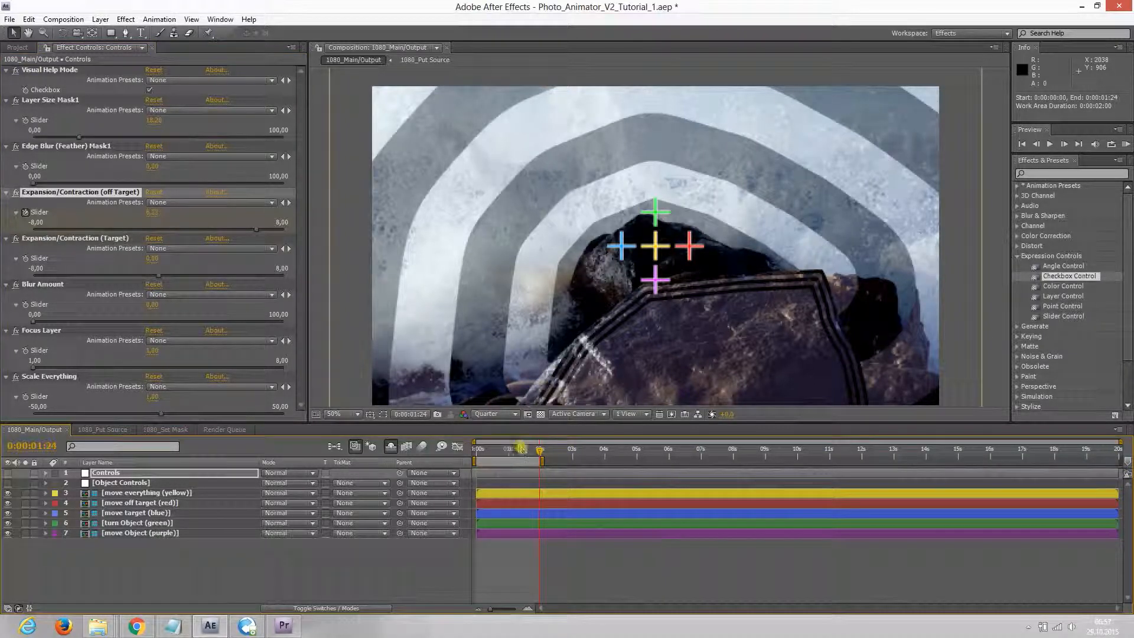
{"action": "key", "text": "KP_0"}
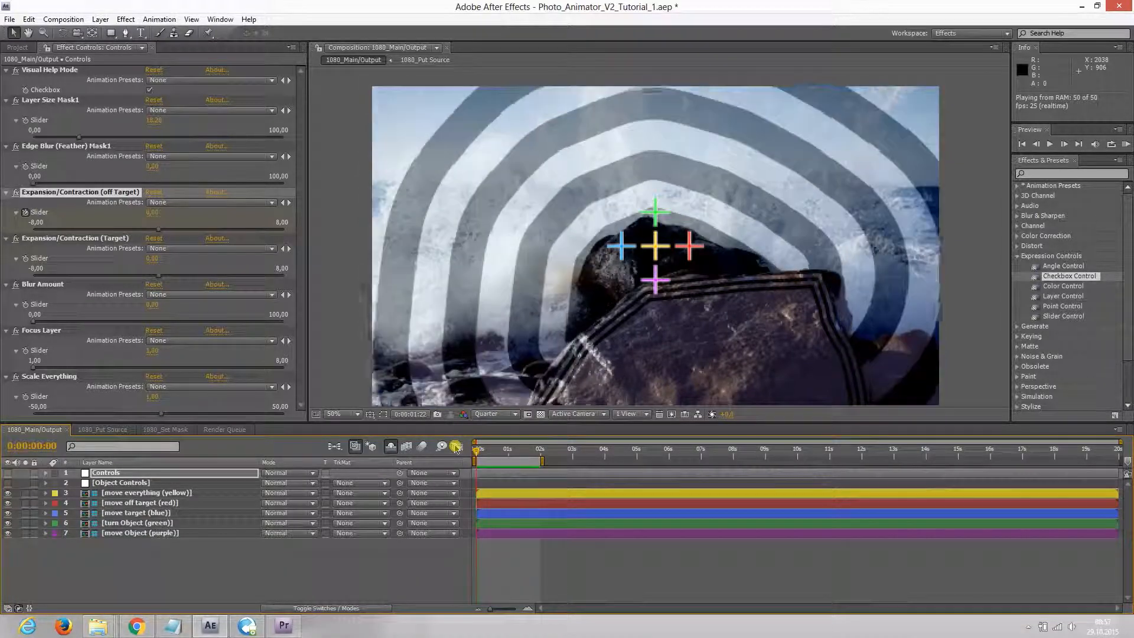
{"action": "key", "text": "space"}
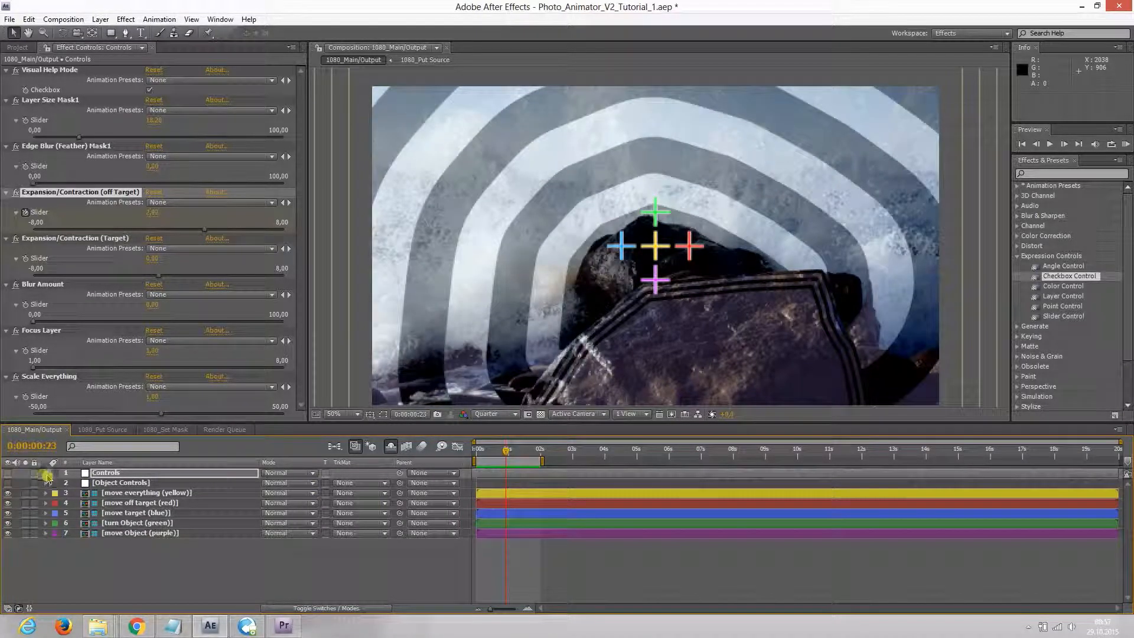
Reveal the Controls layer's effects, shift the second Expansion/Contraction (off Target) keyframe to about 0:00:01:01, and play a RAM preview.
{"action": "left_click", "coordinate": [47, 473]}
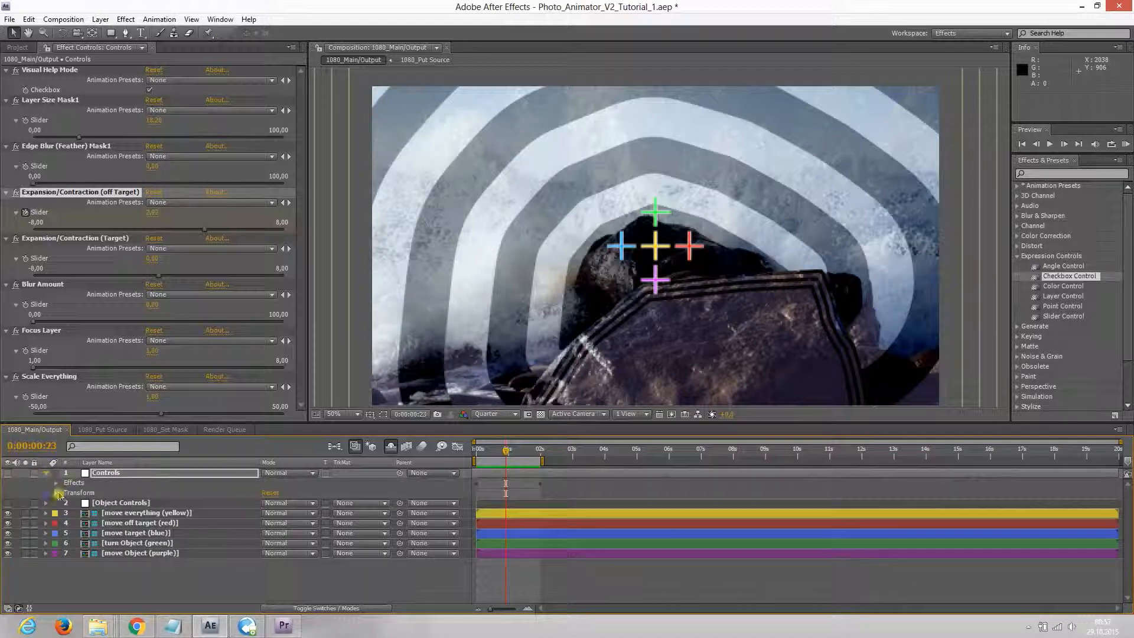
{"action": "left_click", "coordinate": [56, 484]}
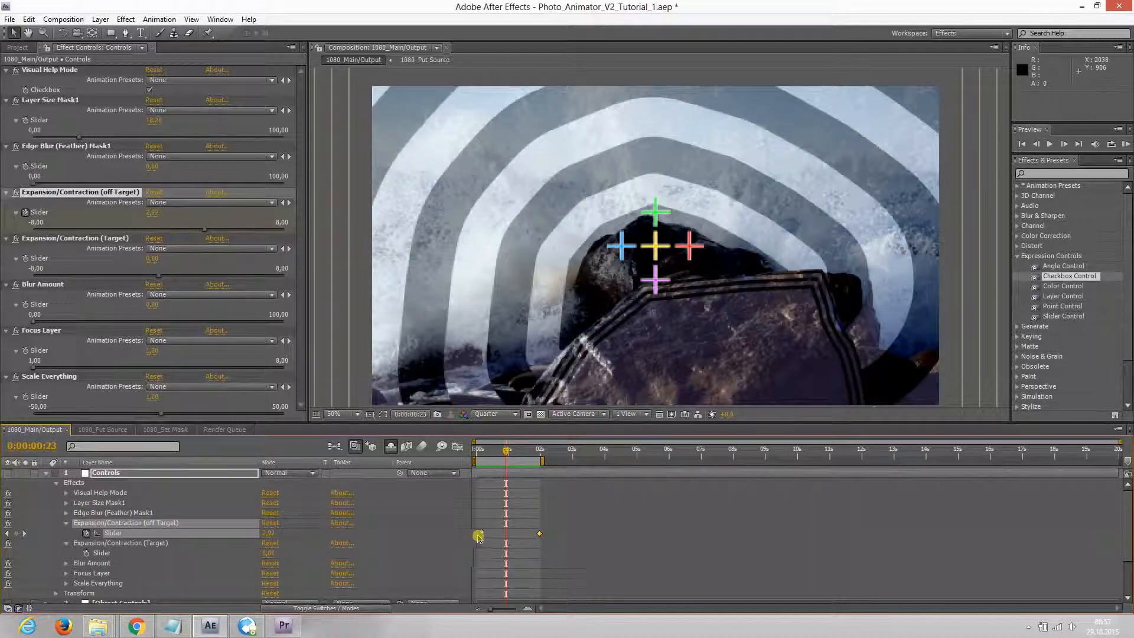
{"action": "left_click_drag", "start_coordinate": [542, 537], "coordinate": [510, 535]}
{"action": "left_click_drag", "start_coordinate": [506, 445], "coordinate": [461, 447]}
{"action": "key", "text": "KP_0"}
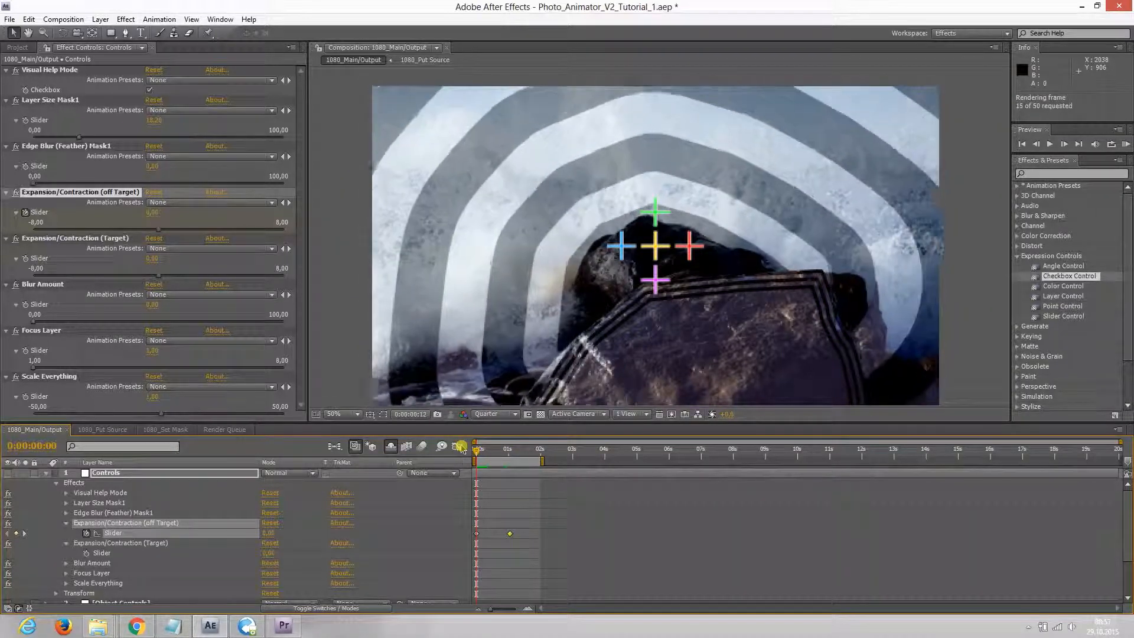
{"action": "left_click", "coordinate": [512, 544]}
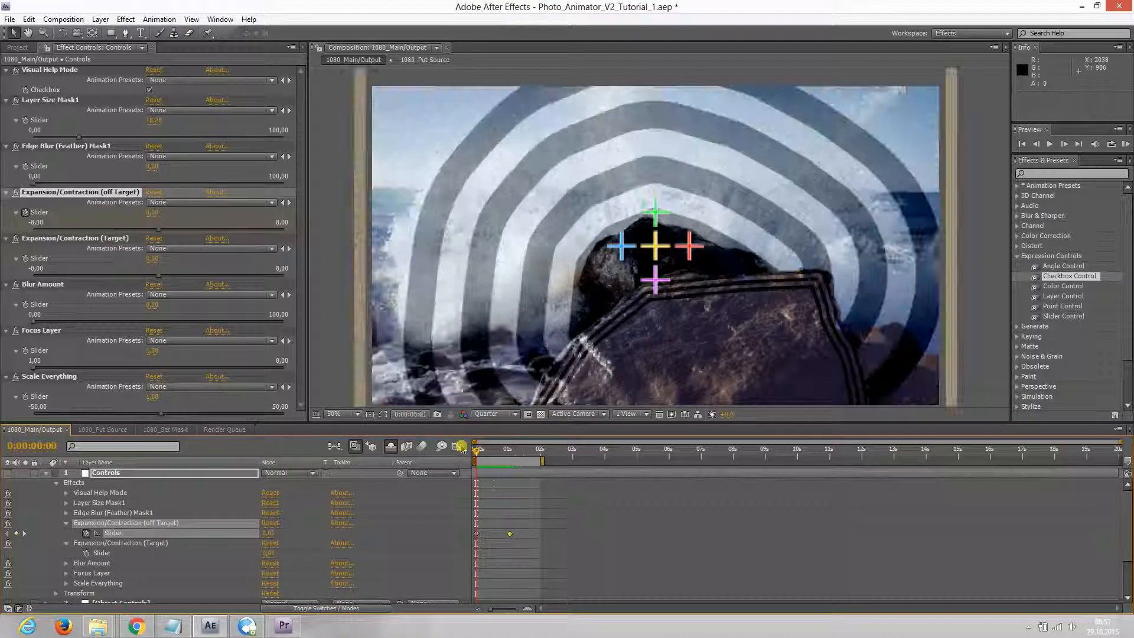
Try the Expansion/Contraction (off Target) slider at 0:00:00:15 and return its second keyframe to 0:00:01:24.
{"action": "left_click", "coordinate": [496, 449]}
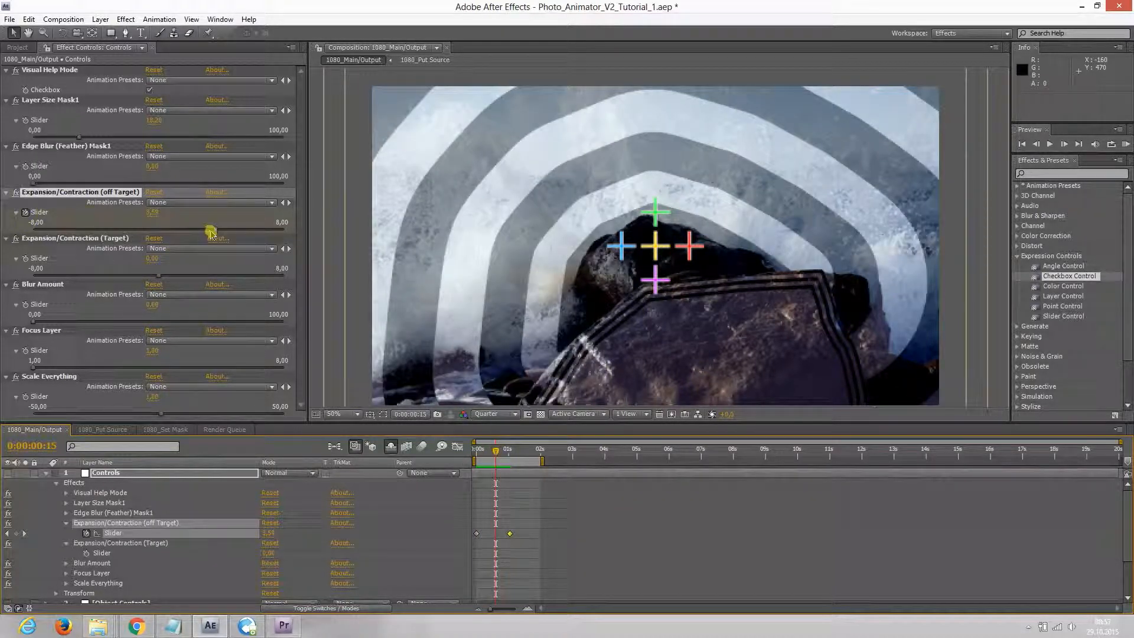
{"action": "left_click_drag", "start_coordinate": [145, 232], "coordinate": [159, 232]}
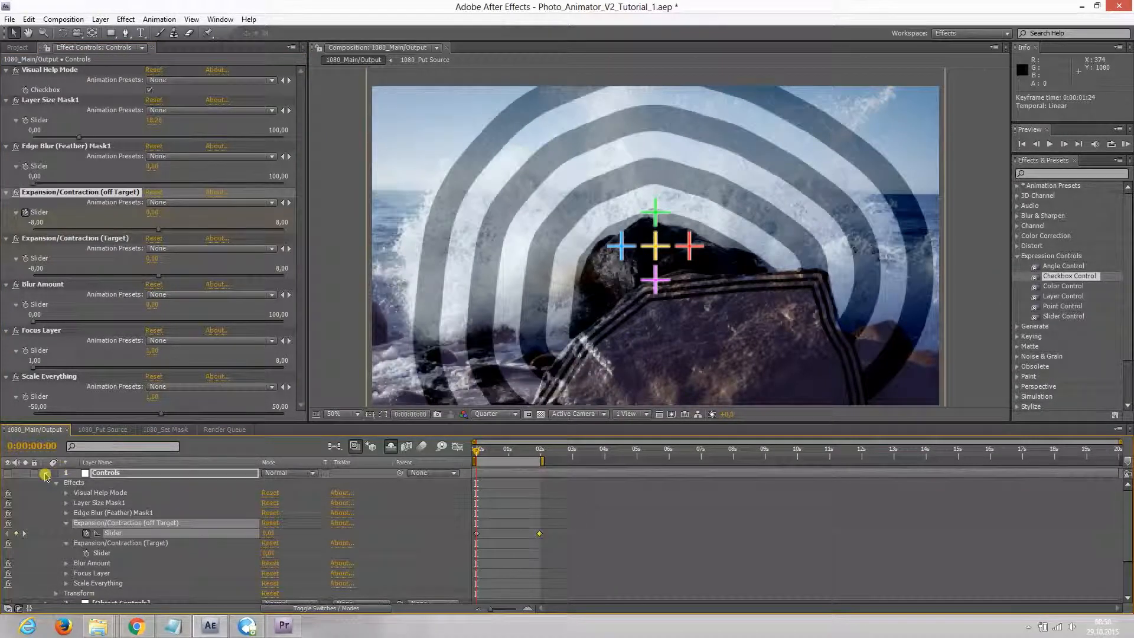
{"action": "left_click", "coordinate": [45, 473]}
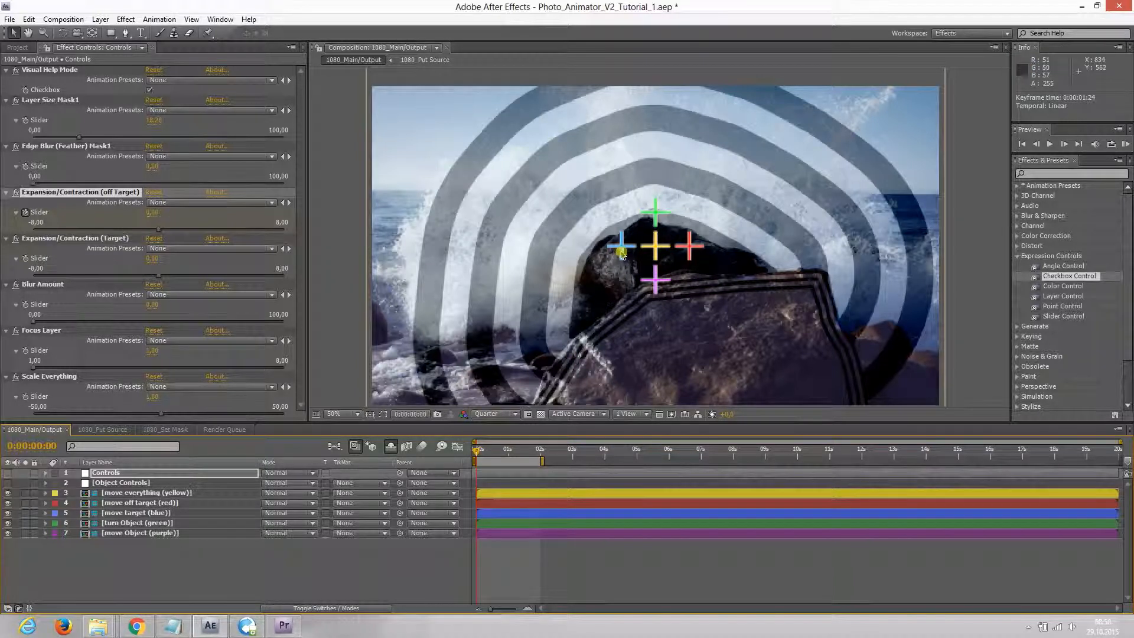
Move the blue "move target" handle to about 858, 548 and set a Position keyframe for it at 0:00:00:00.
{"action": "left_click_drag", "start_coordinate": [622, 253], "coordinate": [595, 251]}
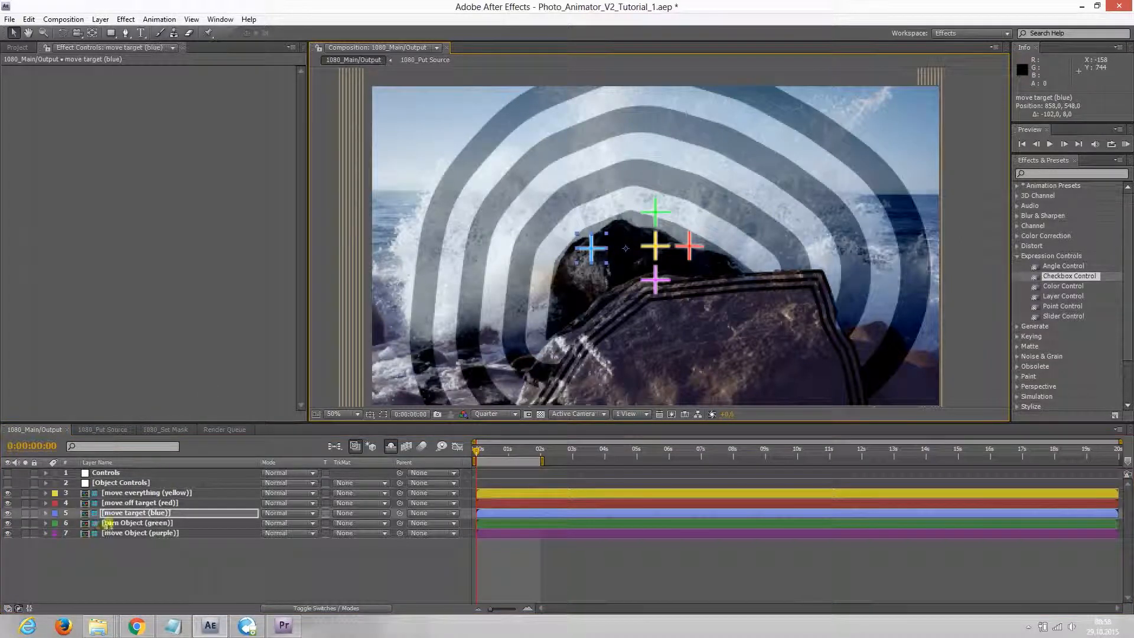
{"action": "left_click", "coordinate": [127, 516]}
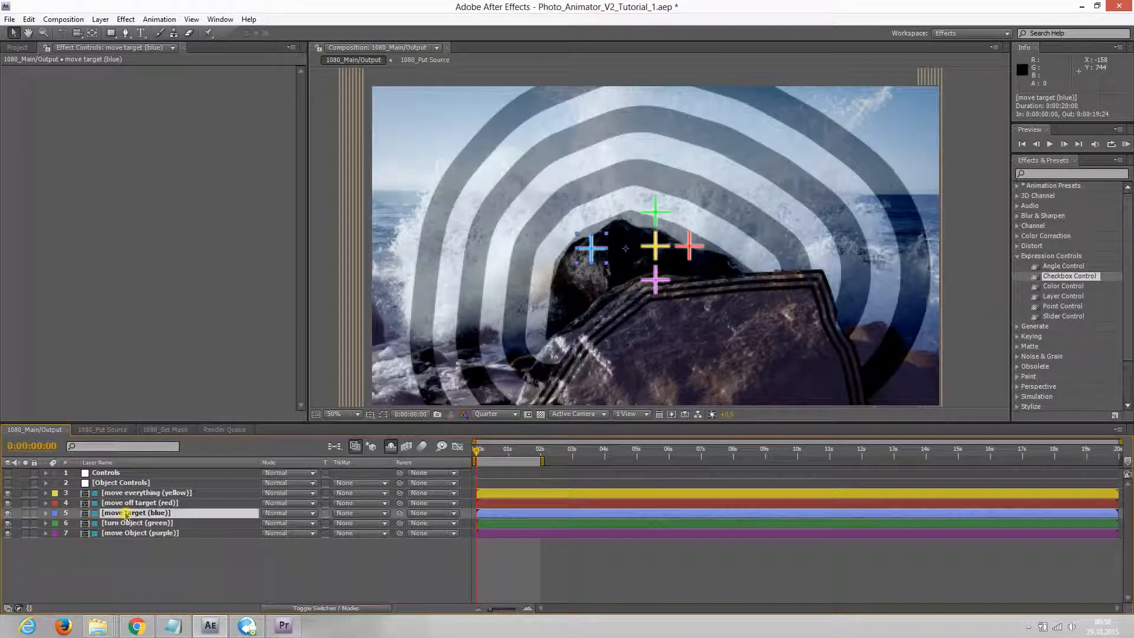
{"action": "key", "text": "p"}
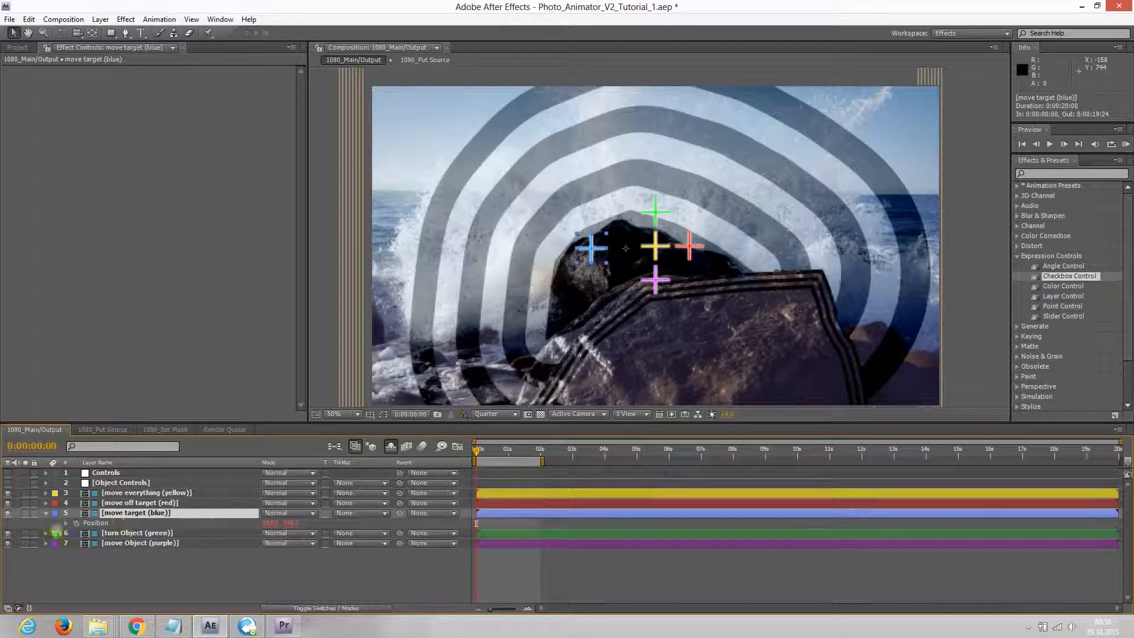
{"action": "left_click", "coordinate": [78, 525]}
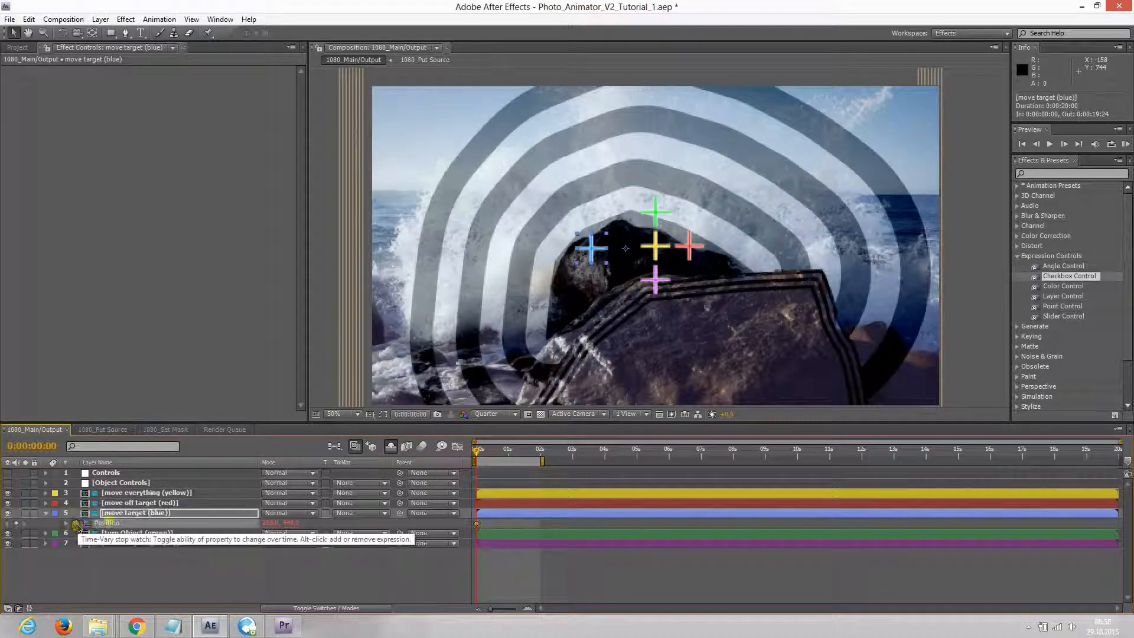
{"action": "left_click", "coordinate": [491, 527]}
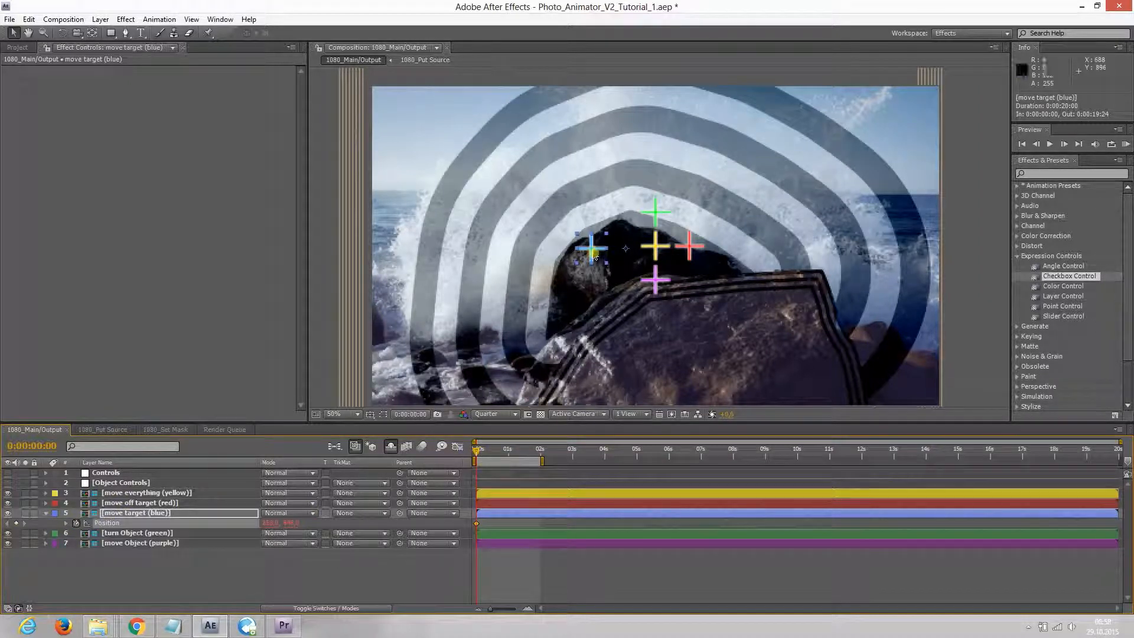
Keyframe the blue "move target" handle at about 1094, 598 at 0:00:01:24 and preview the movement.
{"action": "left_click_drag", "start_coordinate": [480, 454], "coordinate": [539, 451]}
{"action": "left_click_drag", "start_coordinate": [603, 248], "coordinate": [683, 283]}
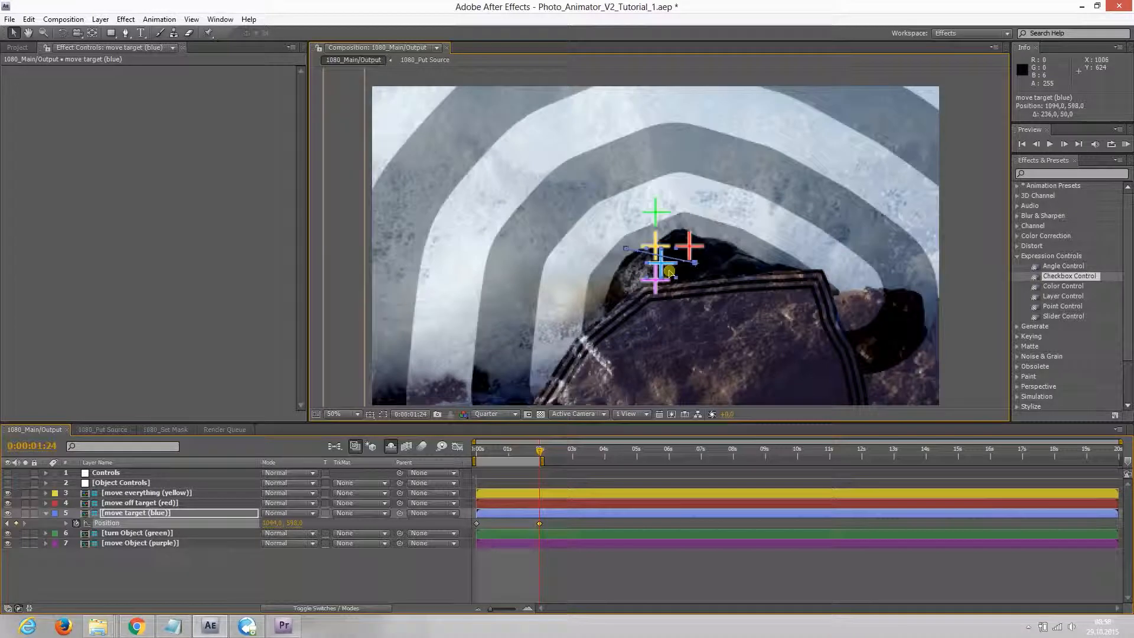
{"action": "key", "text": "space"}
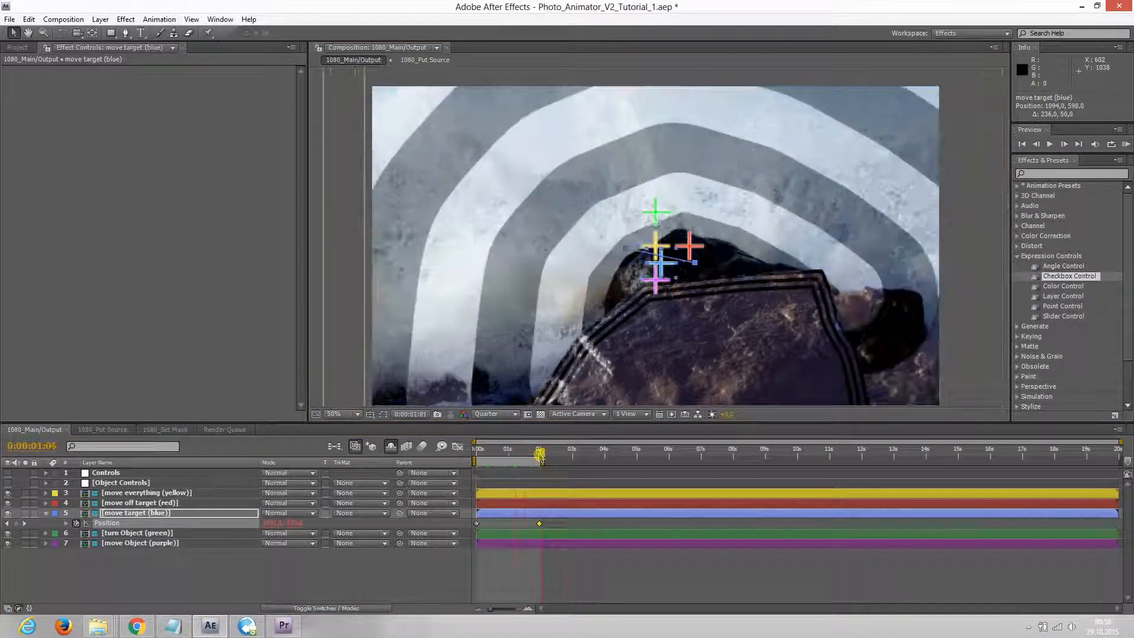
Add an intermediate Position keyframe at 0:00:01:01 with the blue handle at about 955, 636, and return to the start of the timeline.
{"action": "left_click_drag", "start_coordinate": [513, 457], "coordinate": [510, 457]}
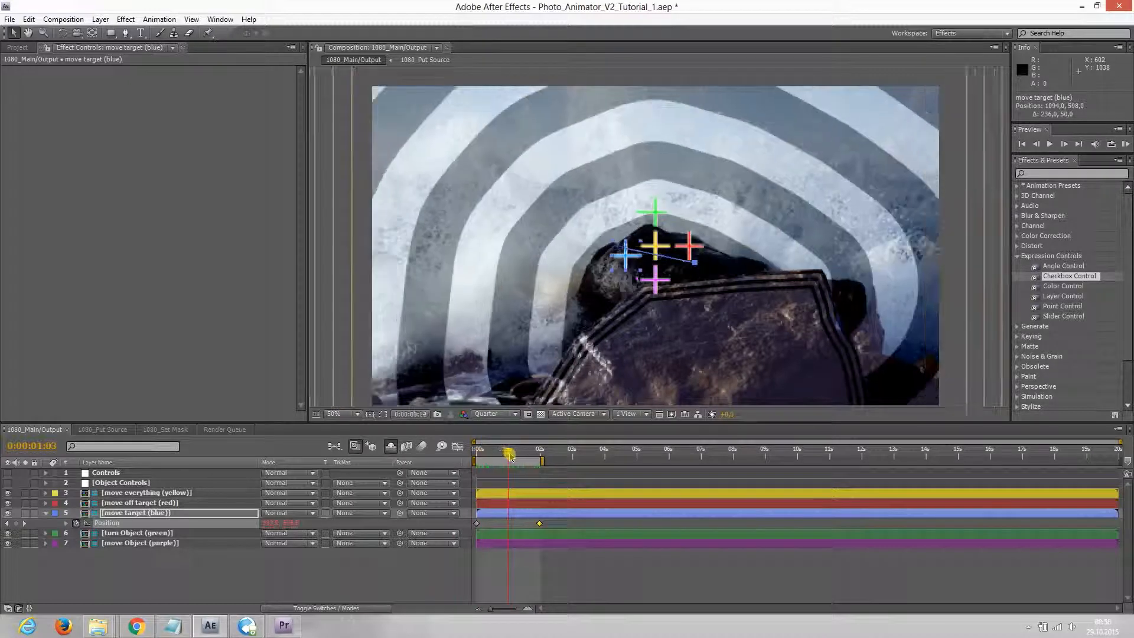
{"action": "left_click_drag", "start_coordinate": [632, 261], "coordinate": [624, 281]}
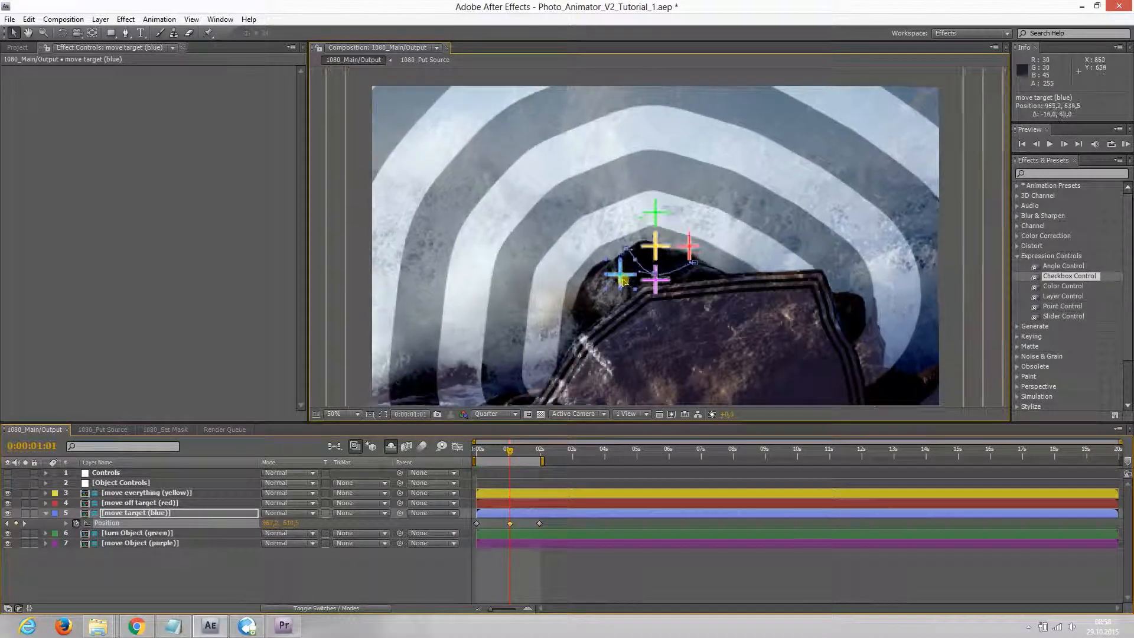
{"action": "left_click_drag", "start_coordinate": [510, 450], "coordinate": [464, 445]}
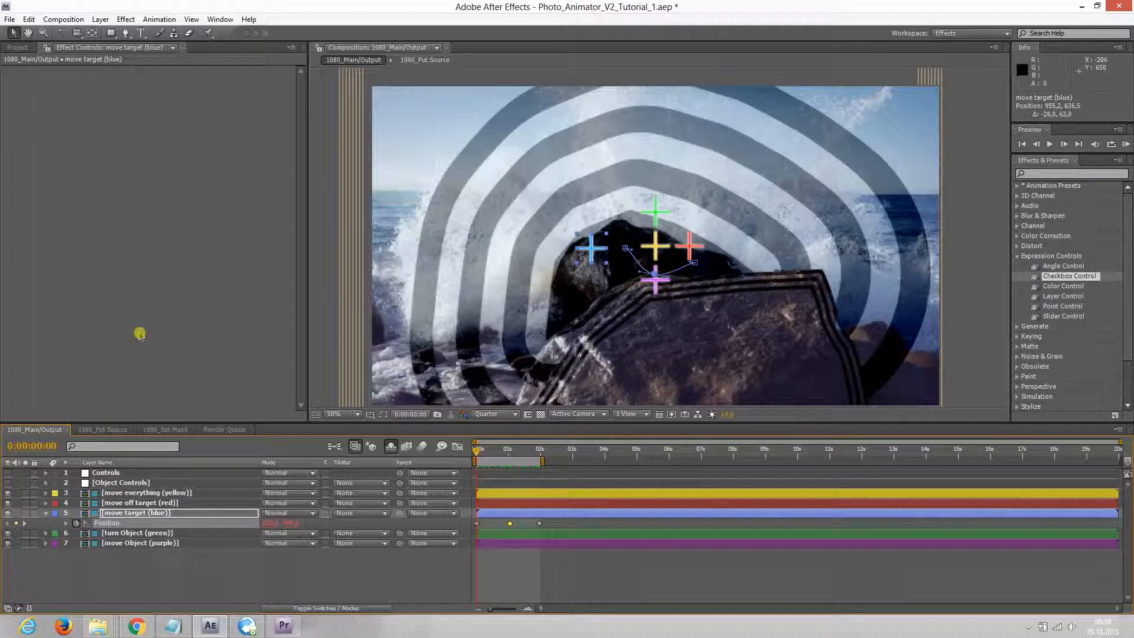
Delete all Position keyframes of the "move target (blue)" layer.
{"action": "left_click", "coordinate": [414, 576]}
{"action": "left_click_drag", "start_coordinate": [558, 520], "coordinate": [469, 527]}
{"action": "key", "text": "Delete"}
{"action": "left_click", "coordinate": [590, 266]}
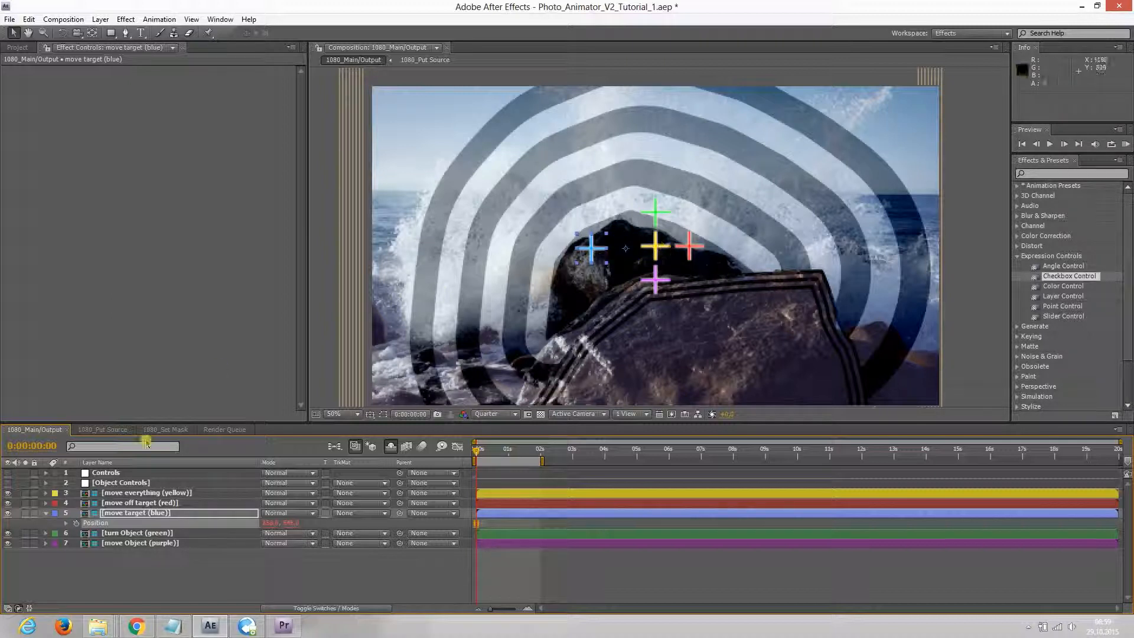
Reset the Transform properties of the "move target (blue)" layer and collapse the layer.
{"action": "left_click", "coordinate": [46, 513]}
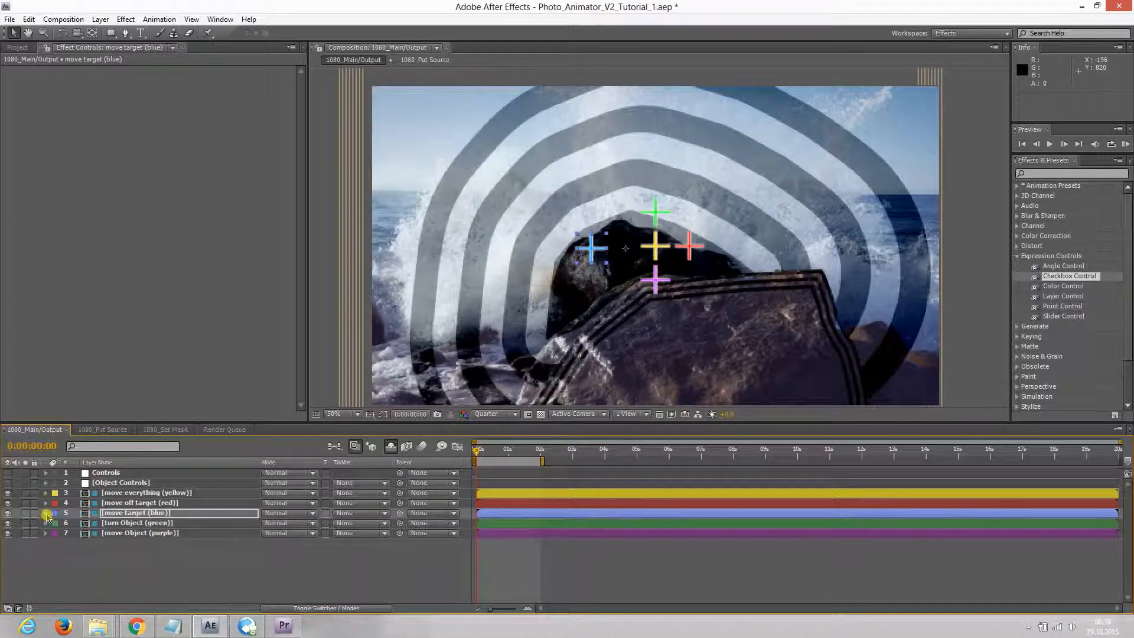
{"action": "left_click", "coordinate": [46, 514]}
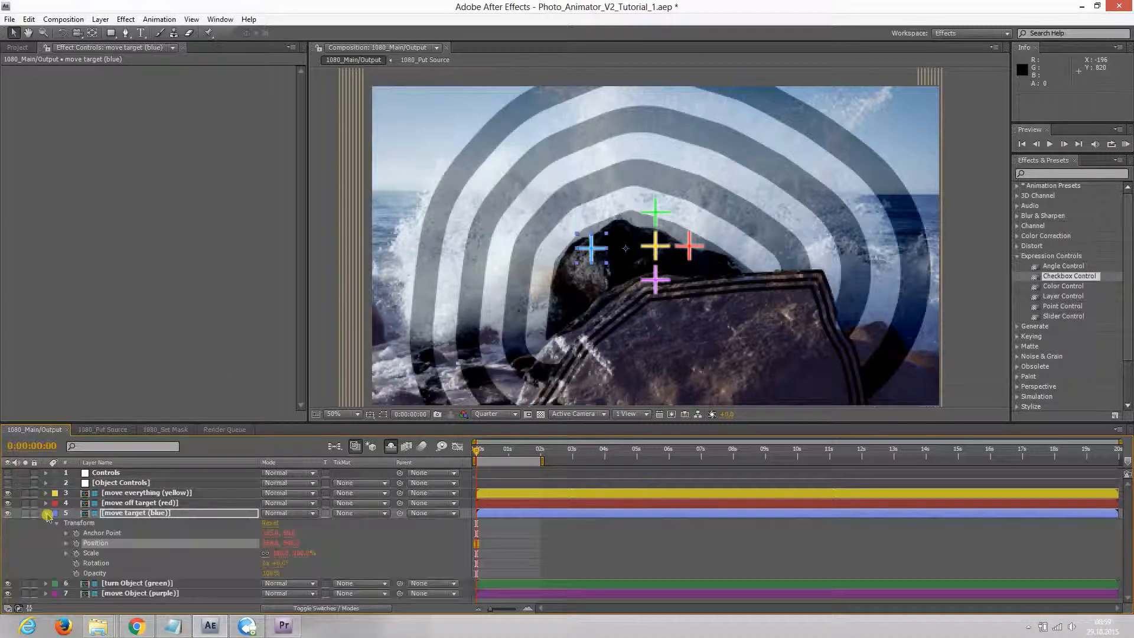
{"action": "left_click", "coordinate": [271, 523]}
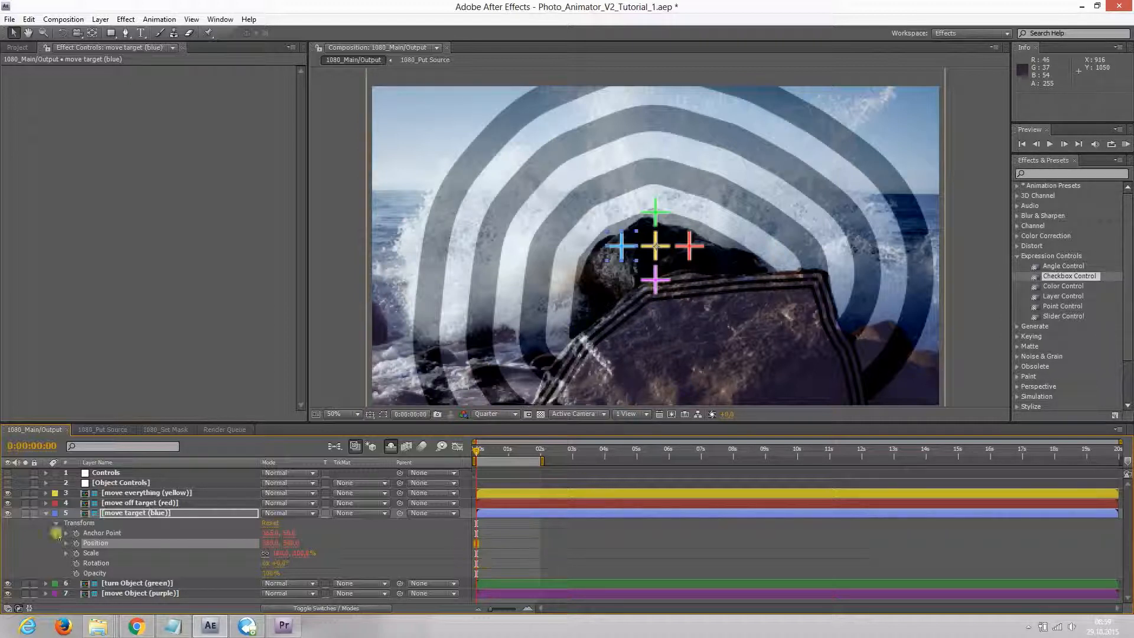
{"action": "left_click", "coordinate": [46, 514]}
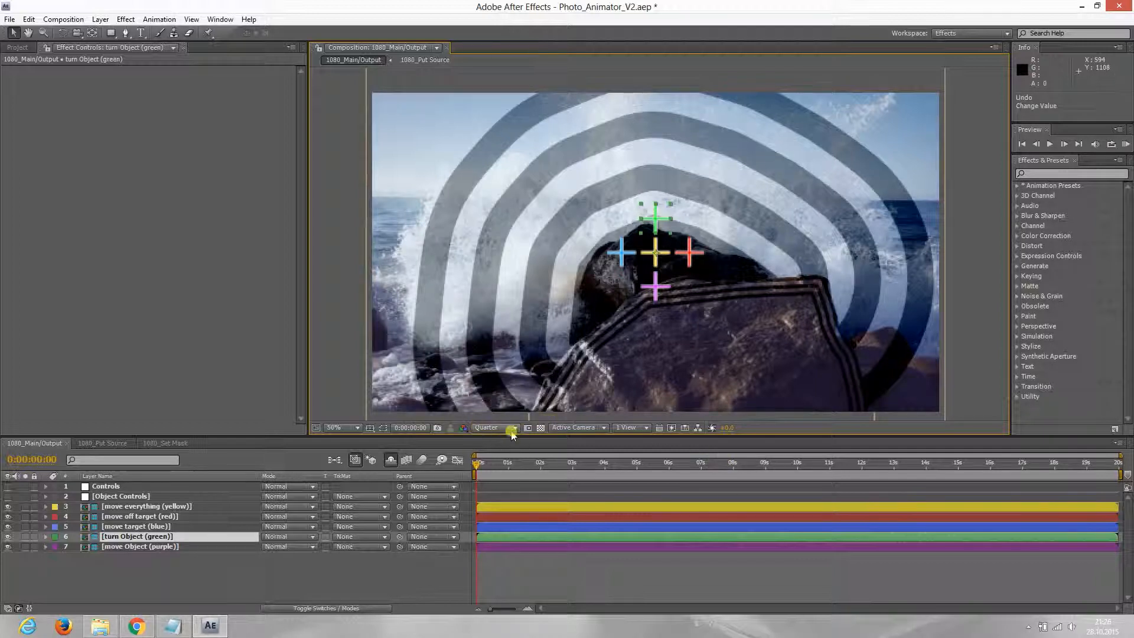
Set the composition's Fast Previews to Off and its preview resolution to Quarter.
{"action": "left_click", "coordinate": [672, 428]}
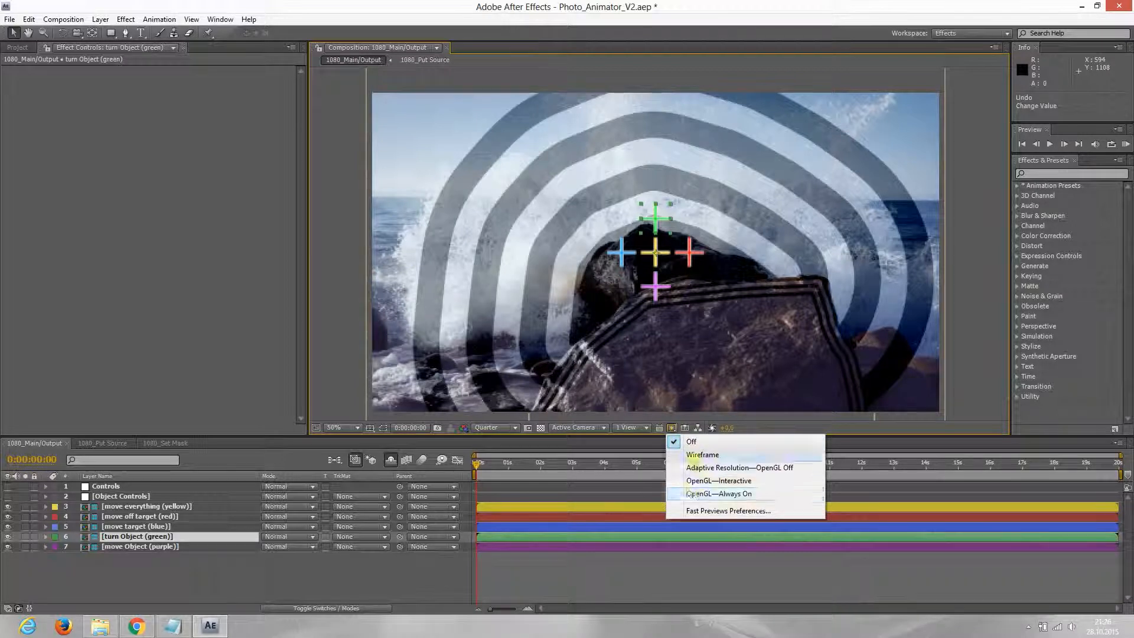
{"action": "left_click", "coordinate": [693, 444]}
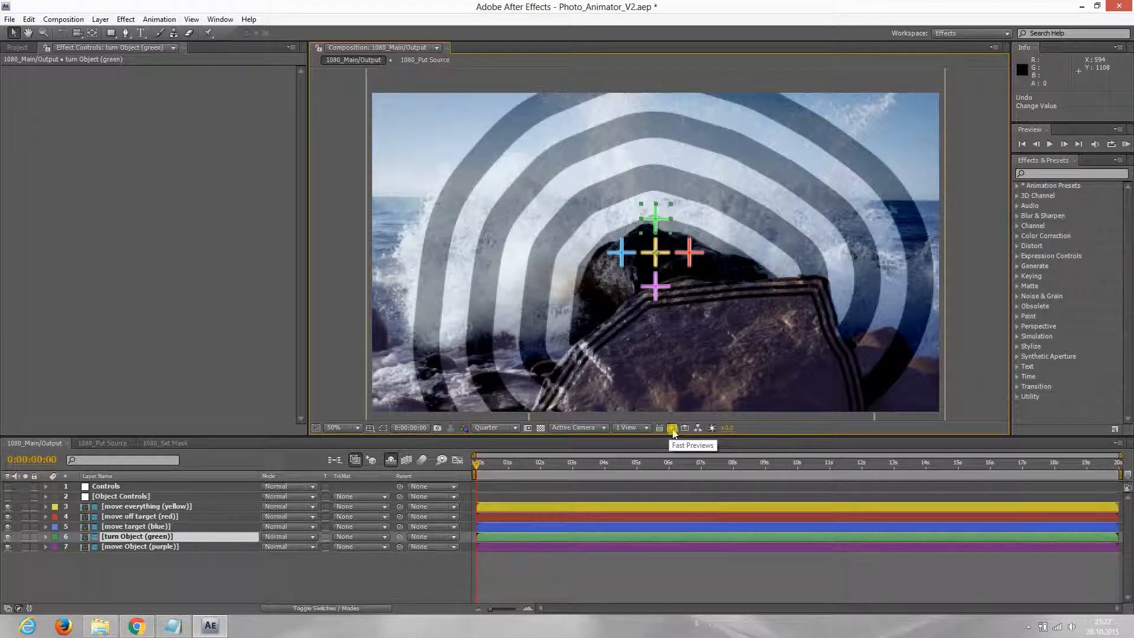
{"action": "left_click", "coordinate": [516, 429]}
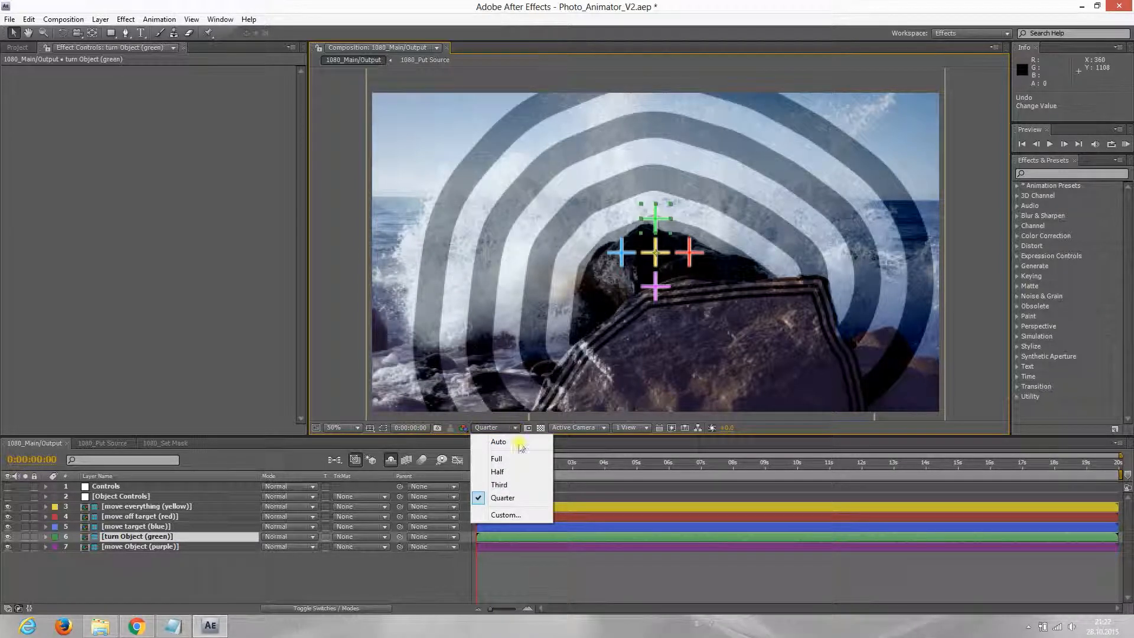
{"action": "left_click", "coordinate": [513, 502]}
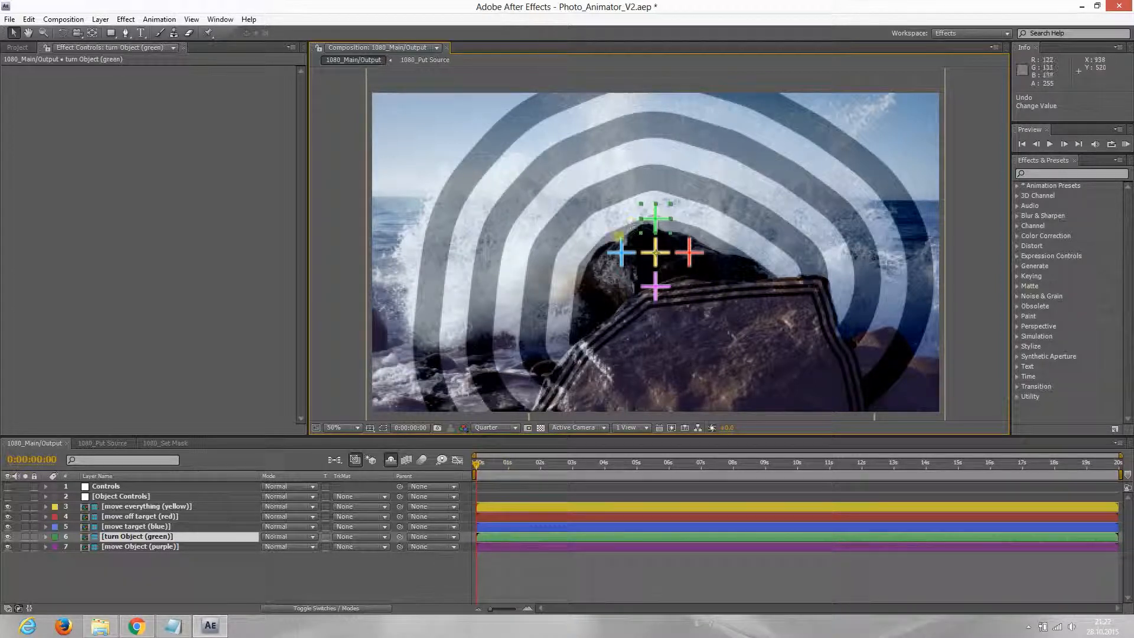